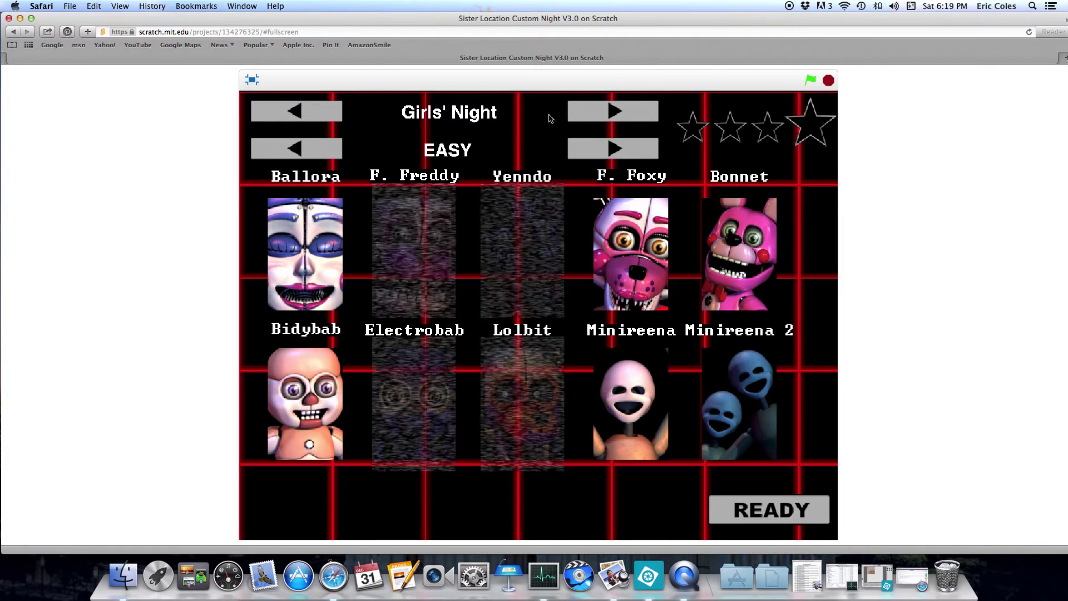
- Browse presets from Weirdos and Funtime Frenzy back to Girls' Night, then Bottom Shelf
click(614, 110)
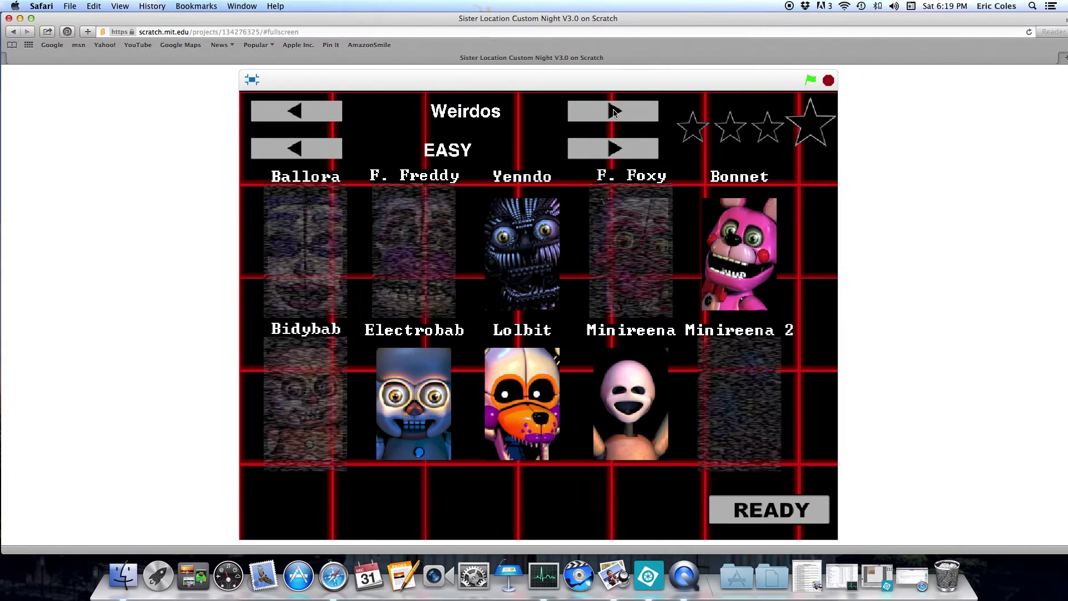
click(613, 112)
click(321, 108)
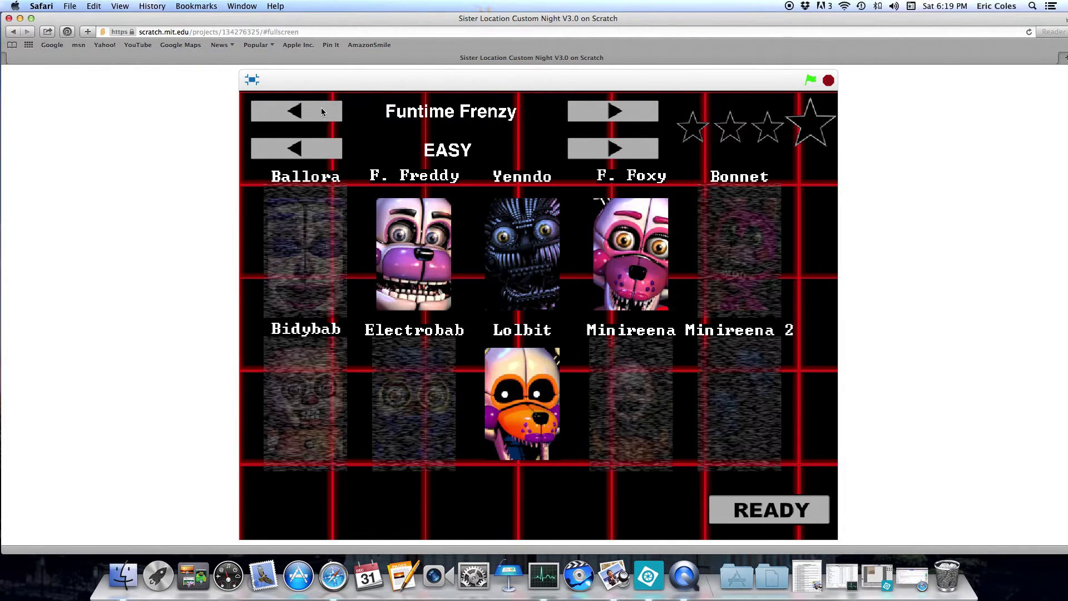
click(620, 109)
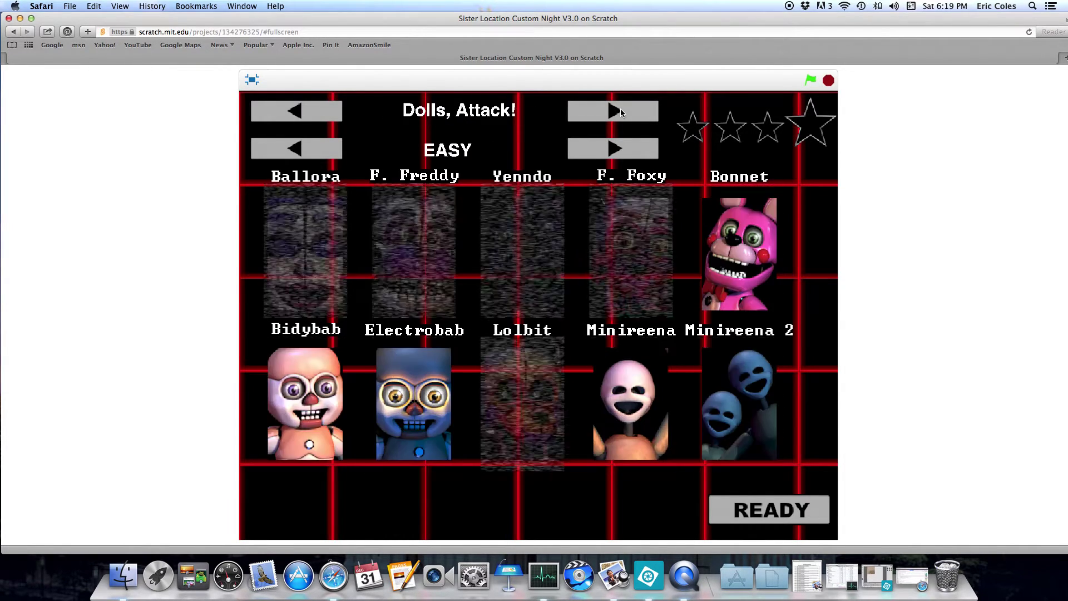
click(621, 108)
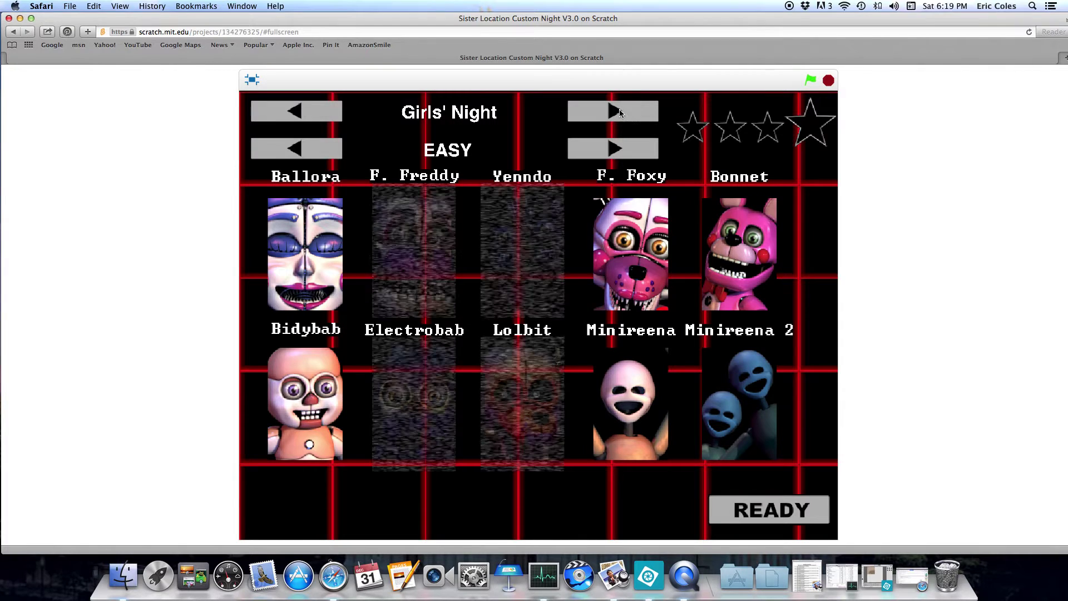
click(620, 105)
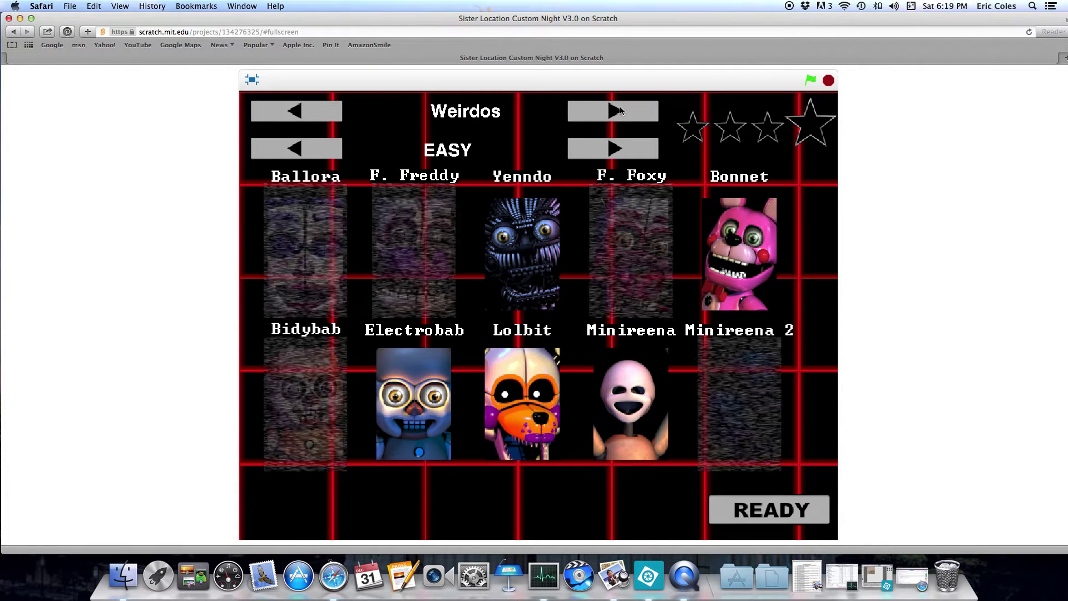
click(621, 107)
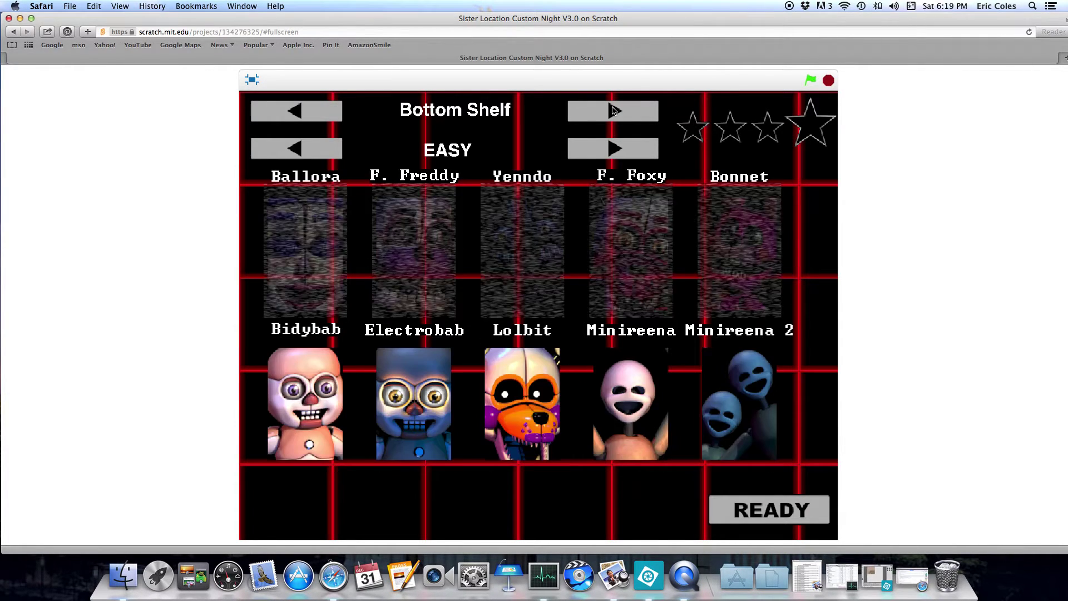
- Cycle through Top Shelf, Cupcake Challenge and Golden Freddy, then step back to Girls' Night
click(322, 110)
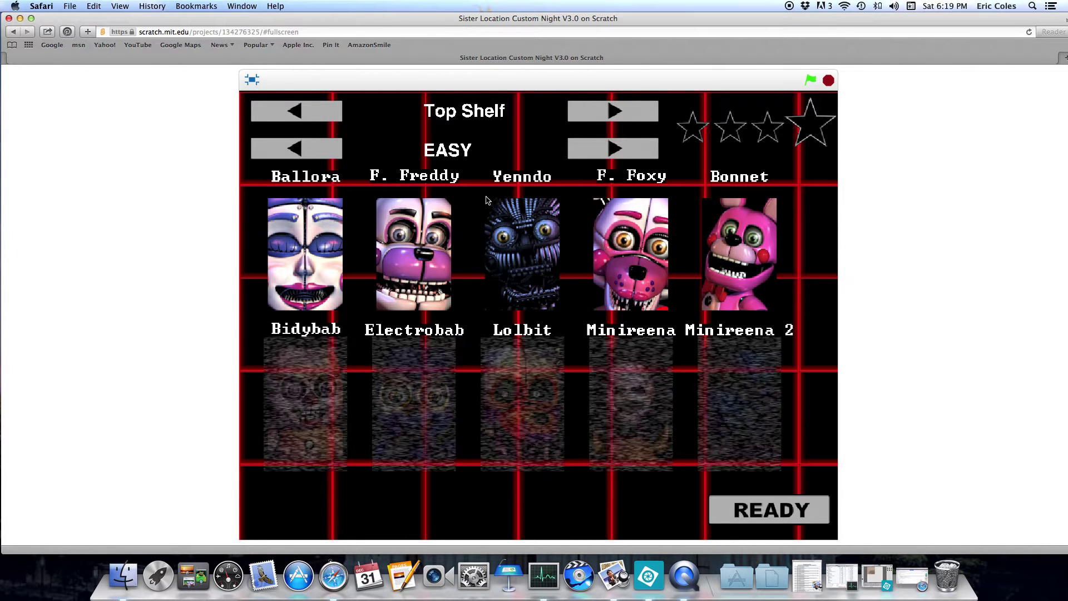
click(592, 110)
click(592, 108)
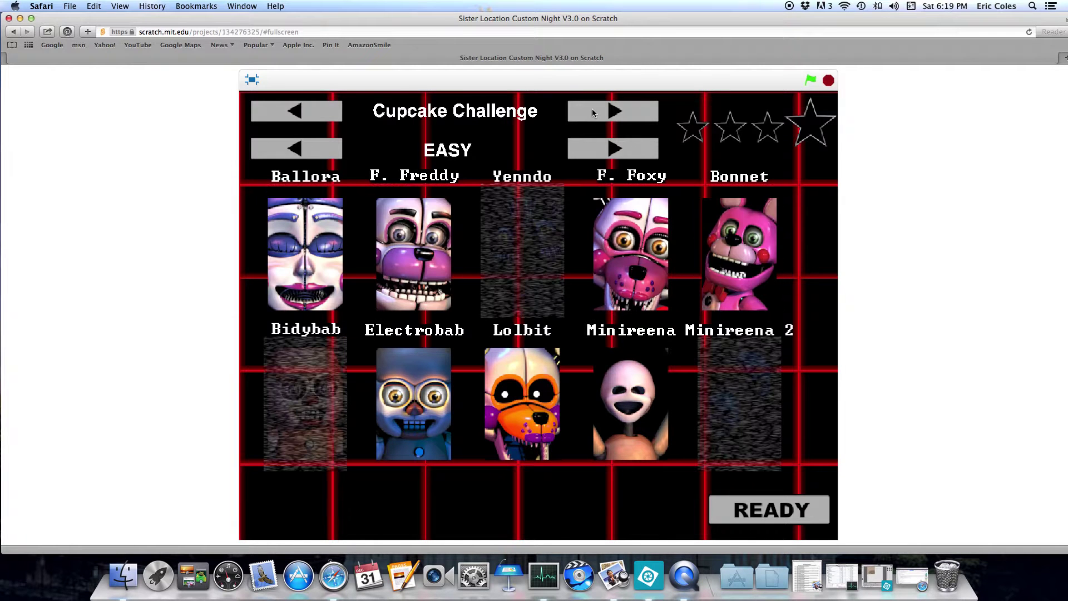
click(592, 108)
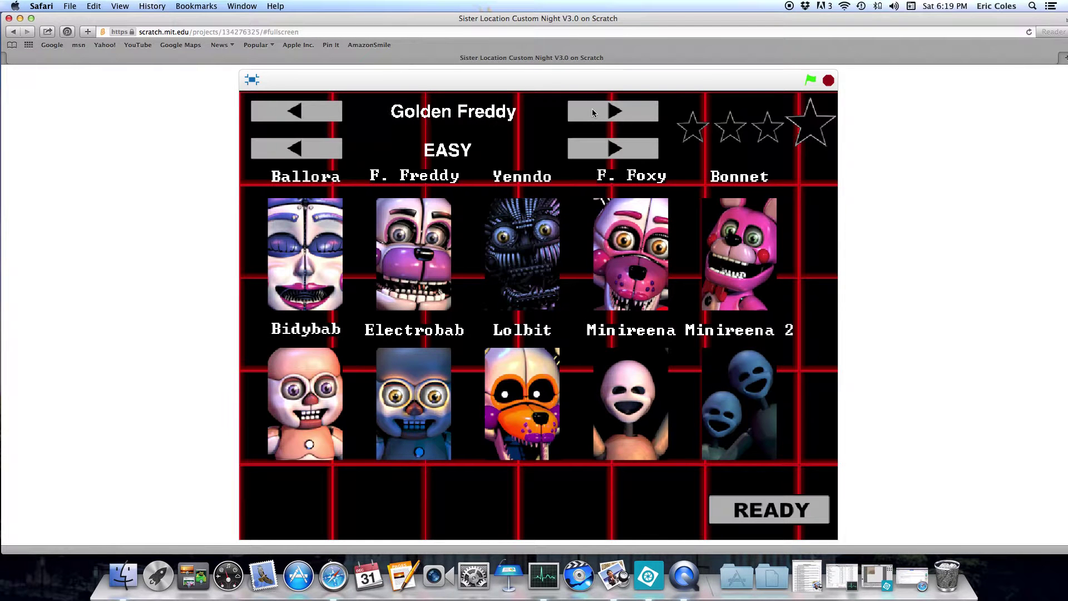
click(294, 112)
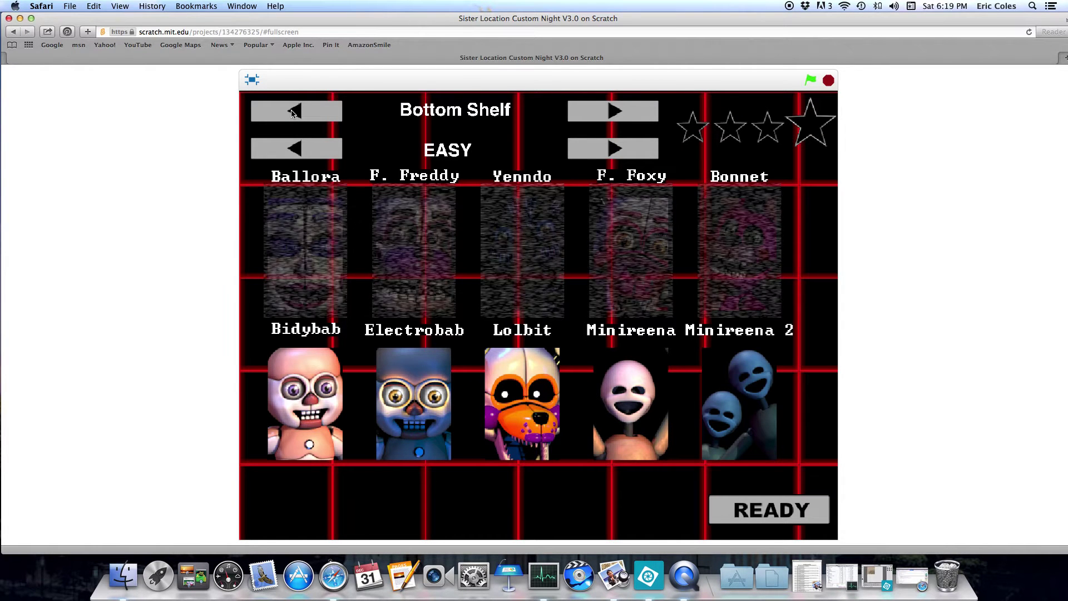
click(294, 112)
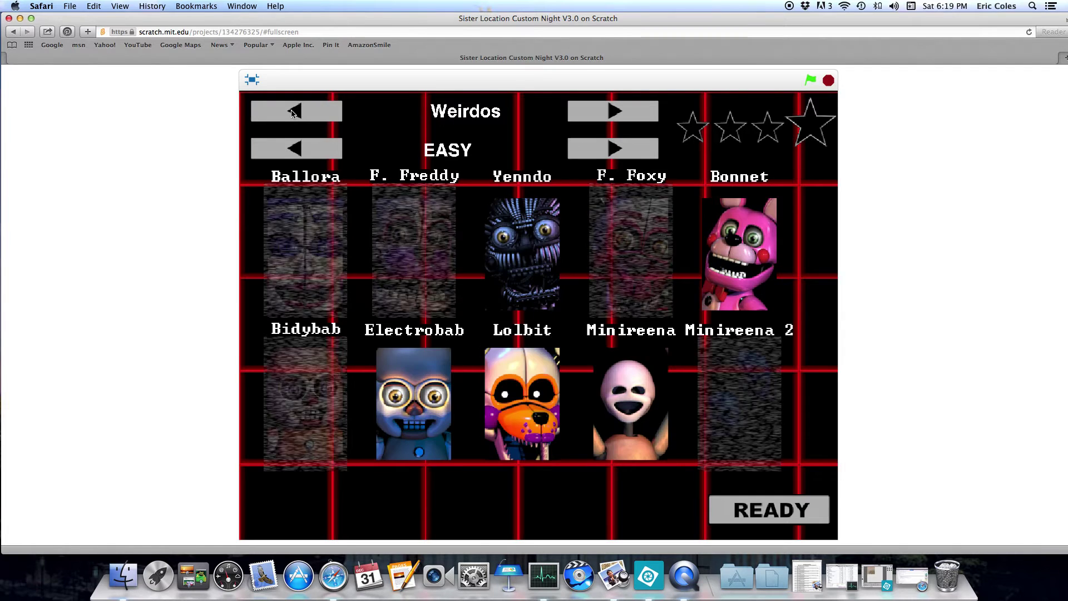
click(294, 112)
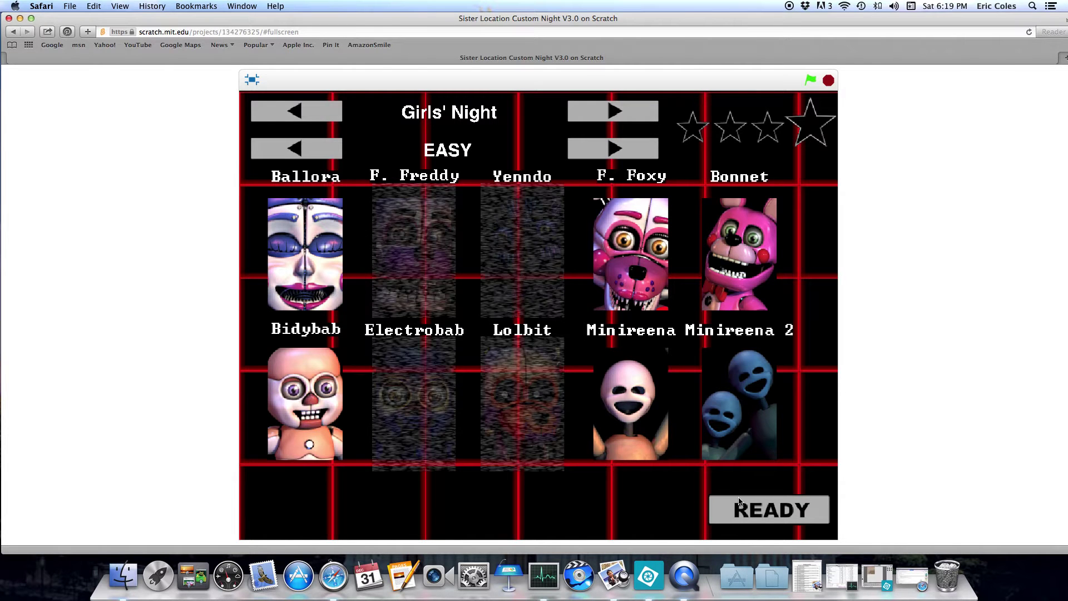
- Start Girls' Night, close all three doors with A, W and D, then quit to character selection
click(775, 513)
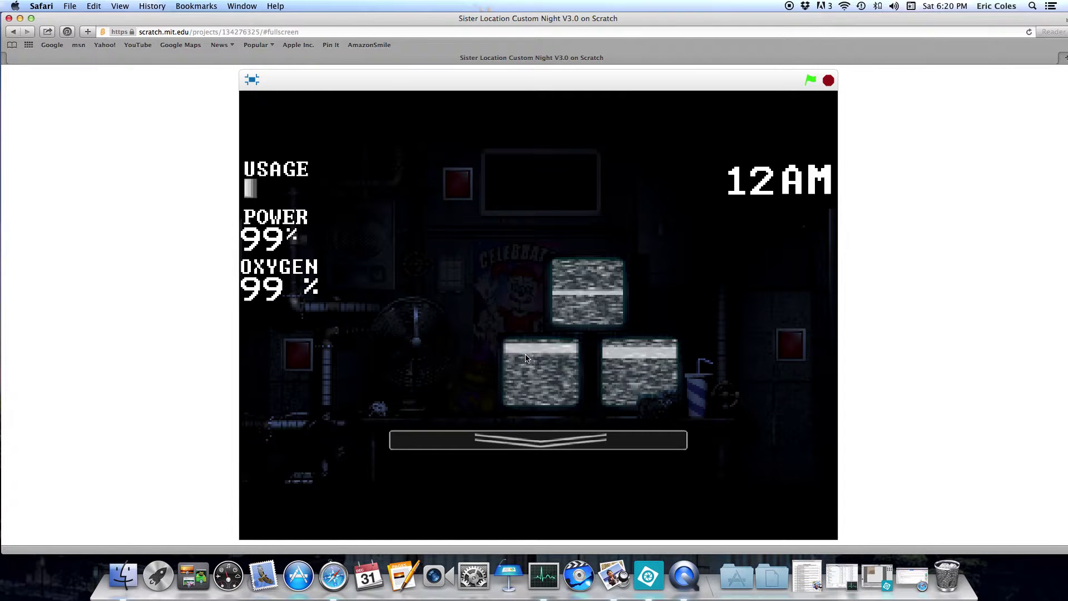
key(a)
key(w)
key(d)
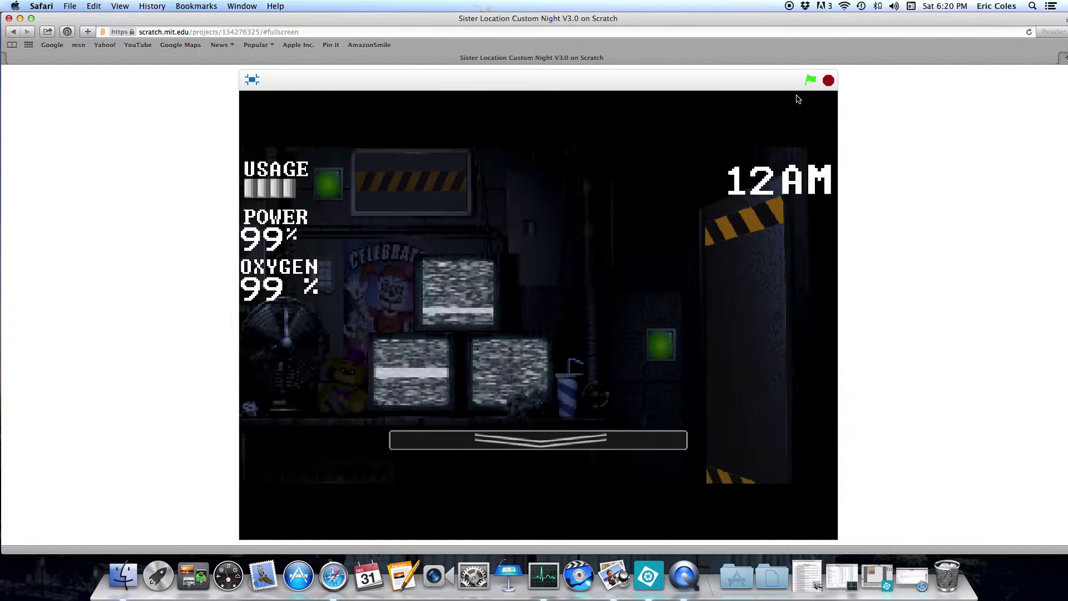
click(808, 76)
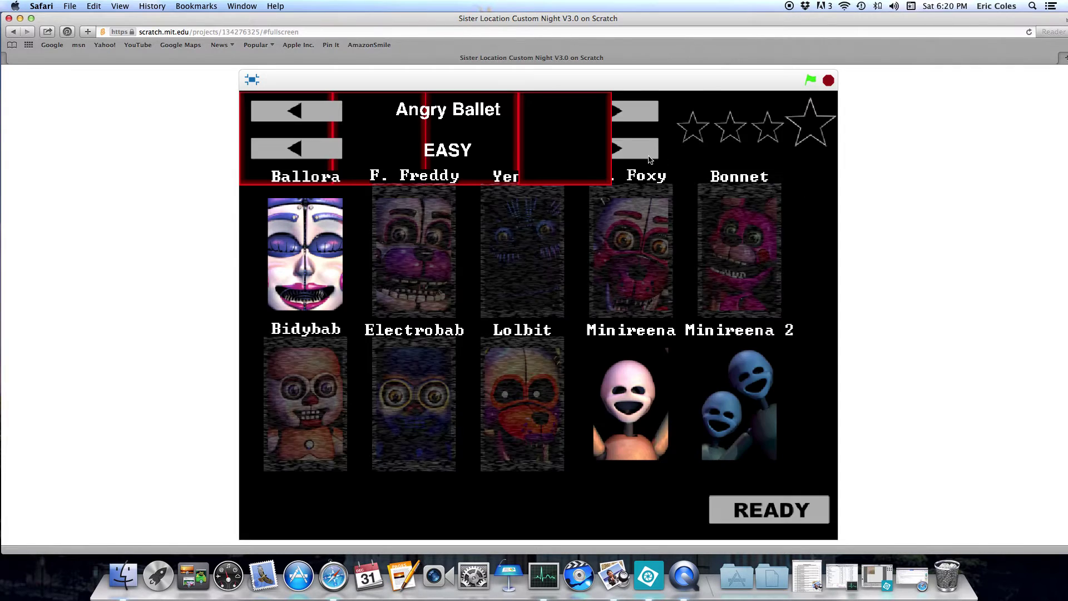
- Cycle past Freddy and Co. and Funtime Frenzy to Girls' Night, set EASY difficulty, and start
click(620, 119)
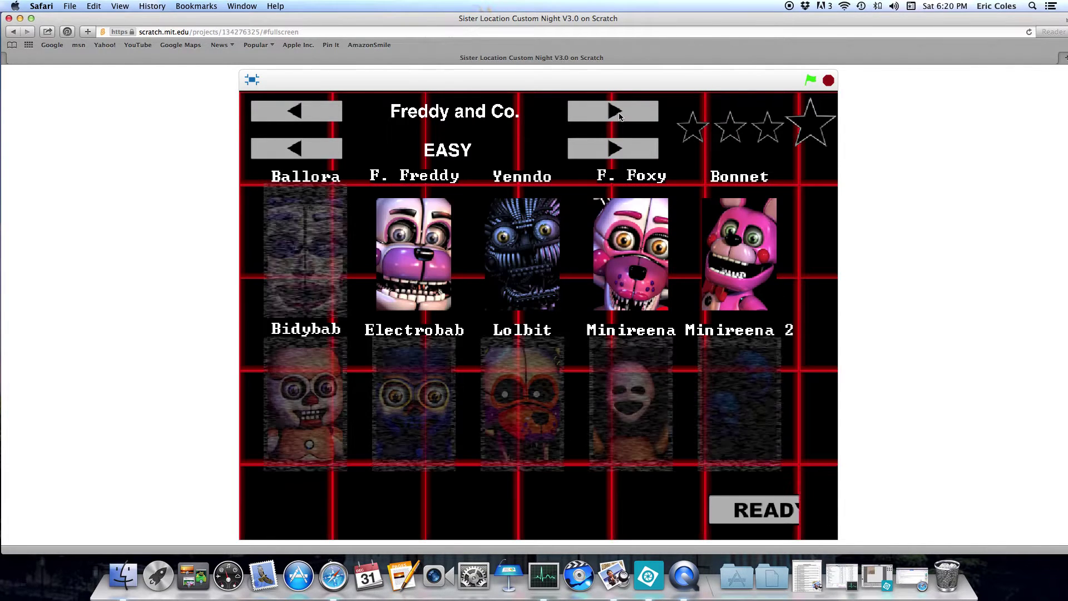
click(619, 115)
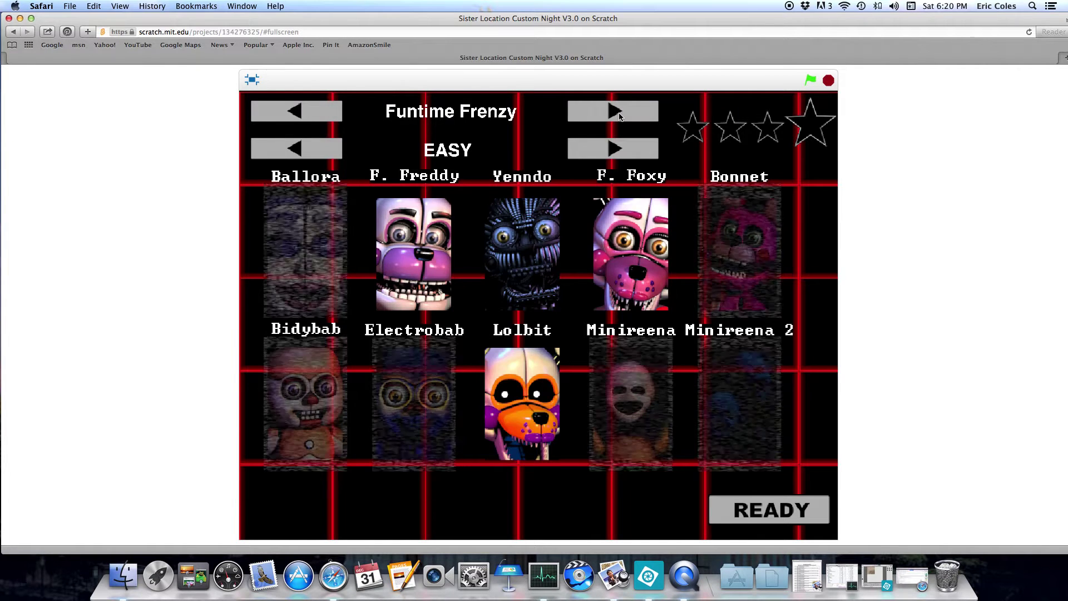
click(619, 115)
click(619, 115)
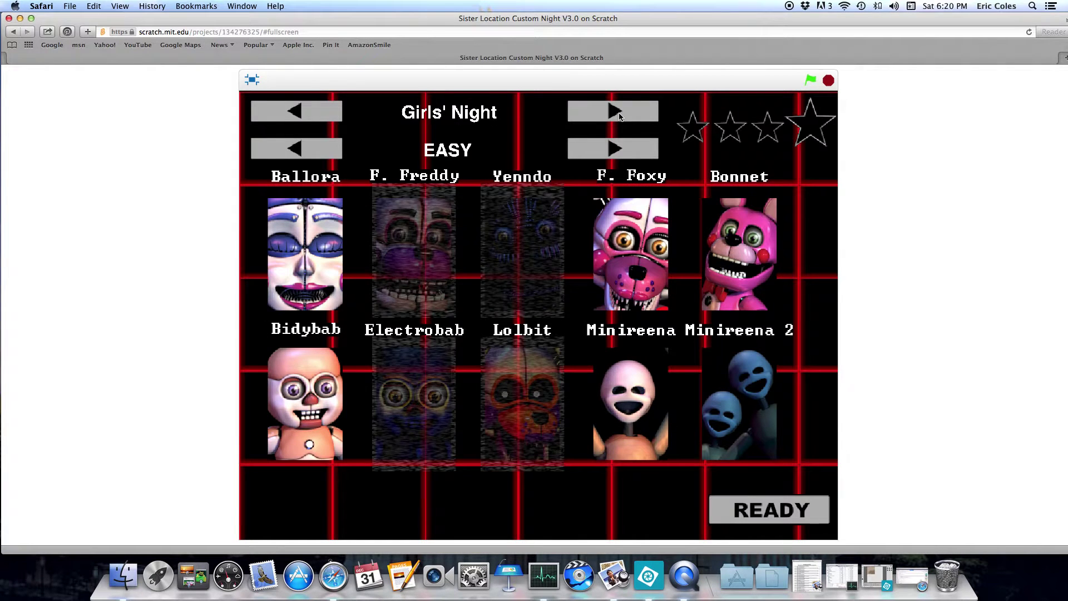
click(610, 149)
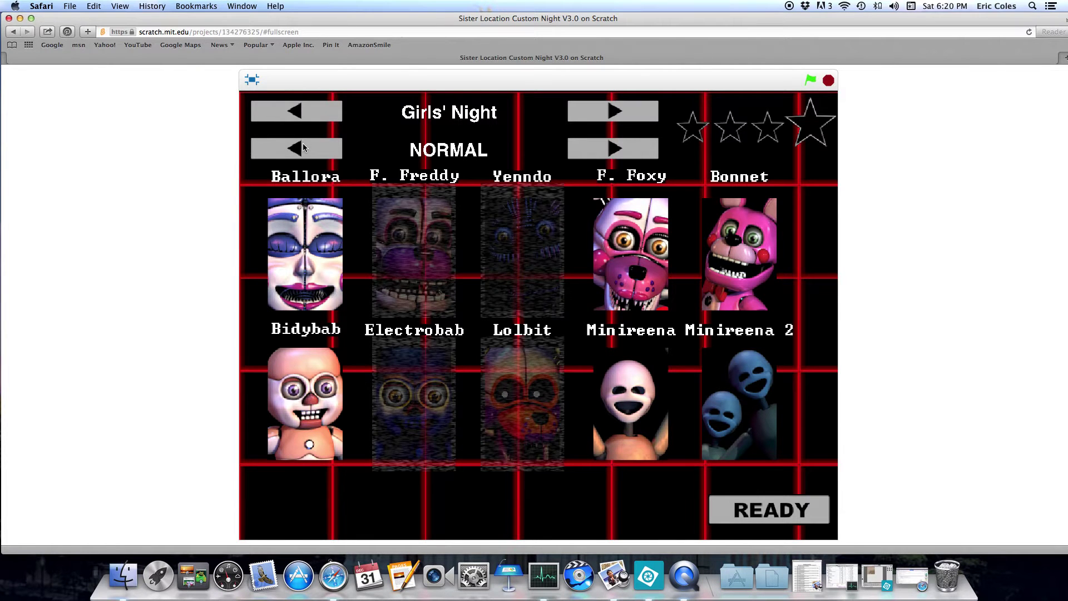
click(301, 149)
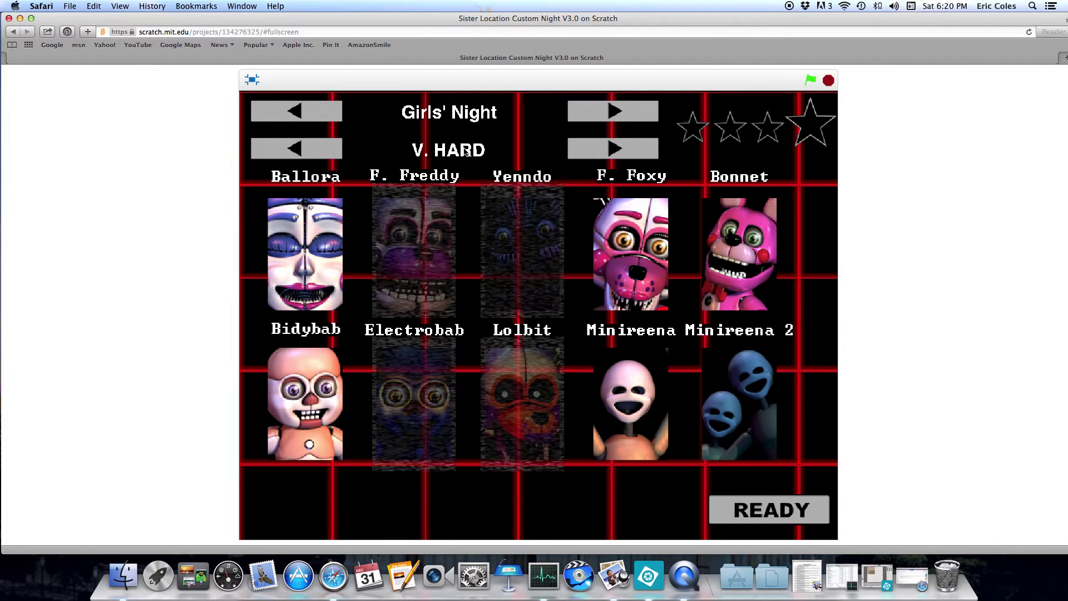
click(616, 152)
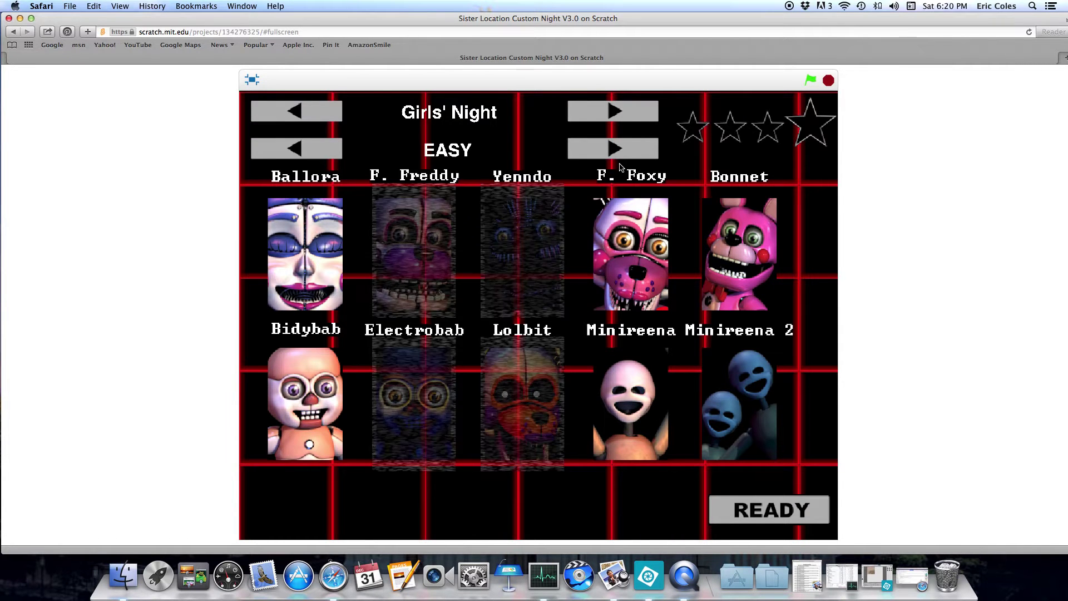
click(772, 511)
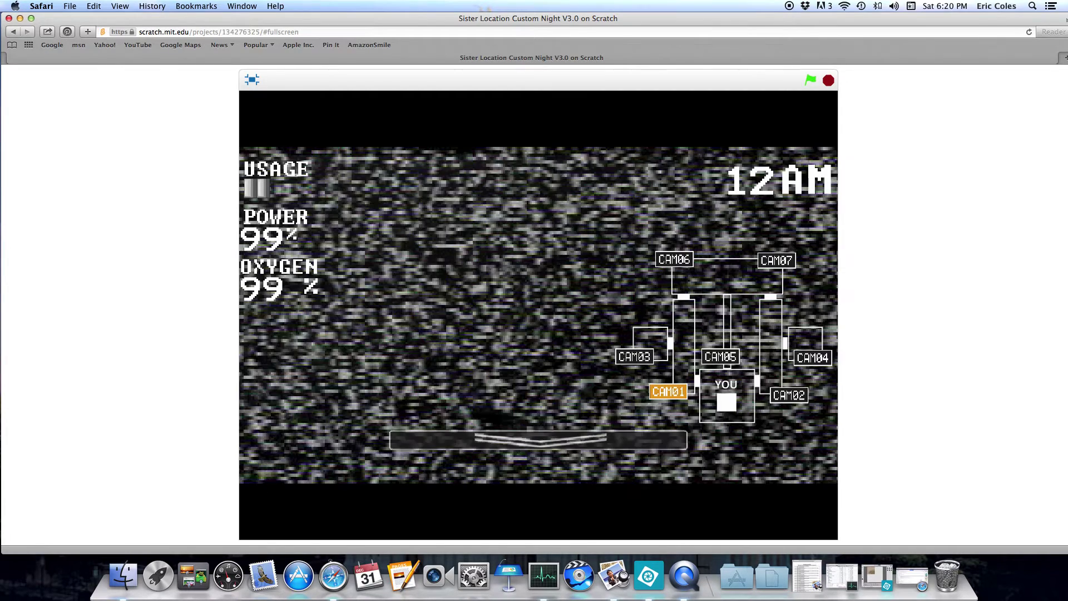
- Watch CAM06, flipping the monitor down and up to check the office, then view CAM05
click(687, 266)
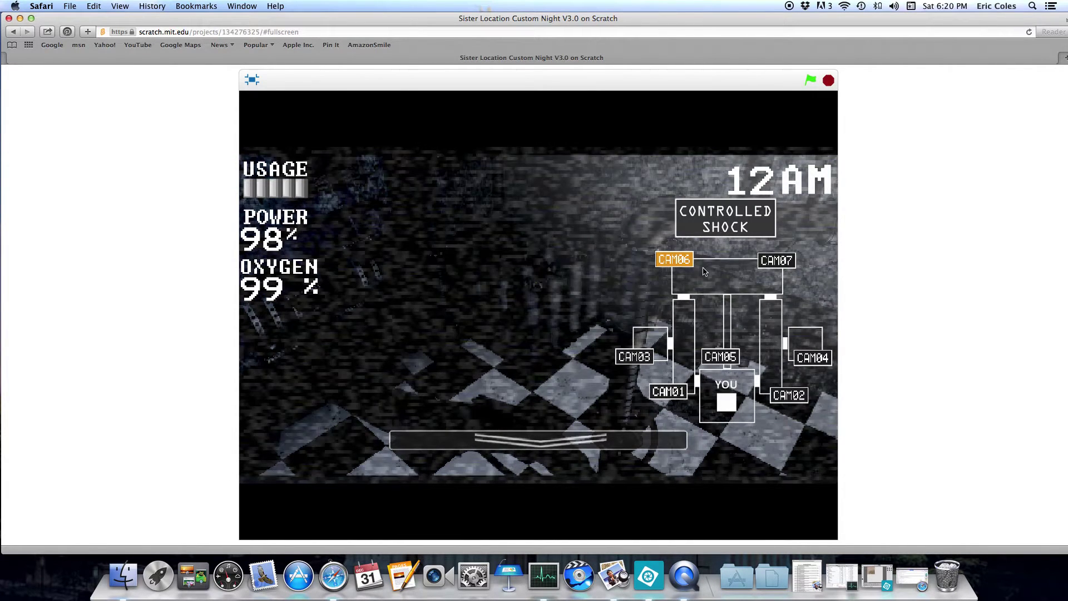
key(space)
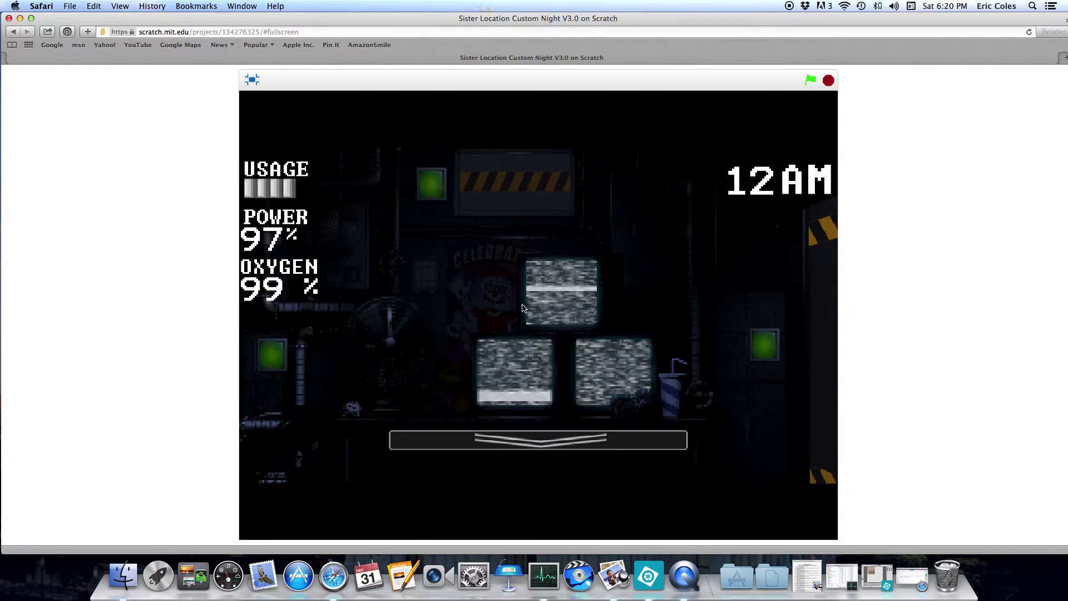
key(space)
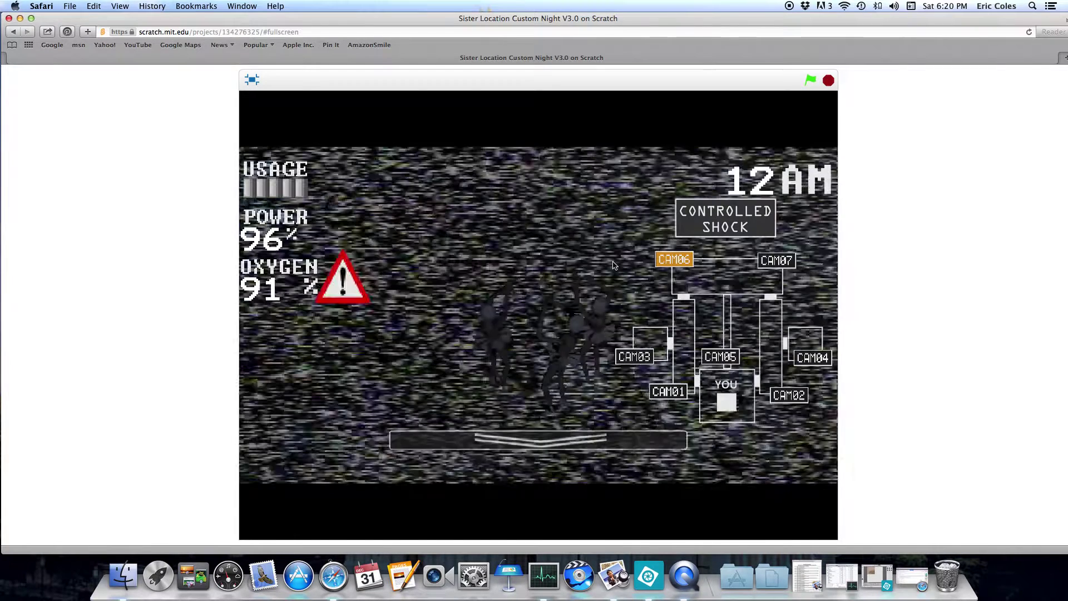
key(space)
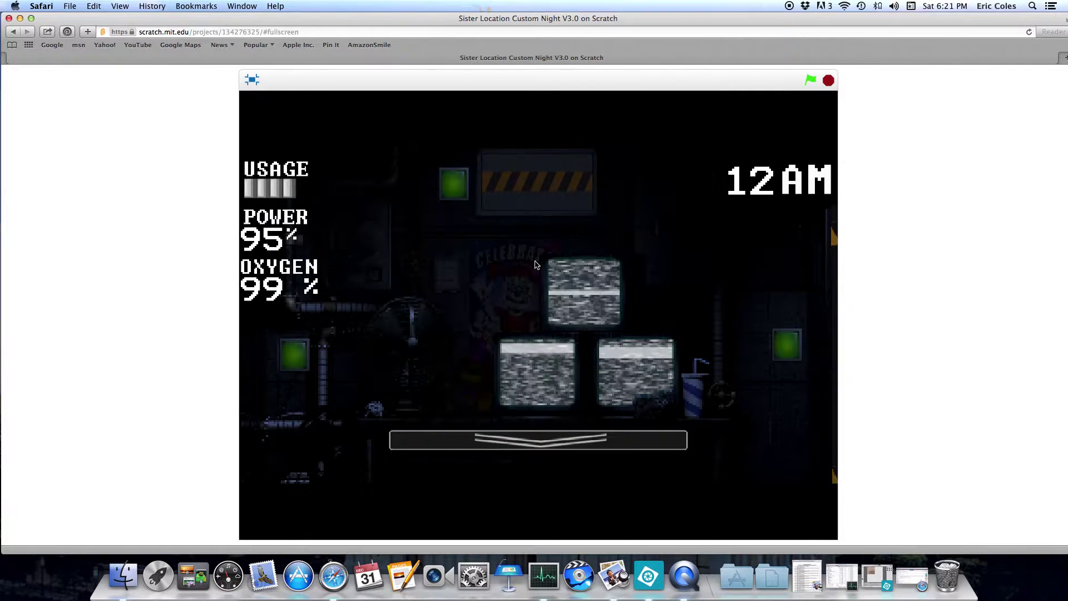
key(space)
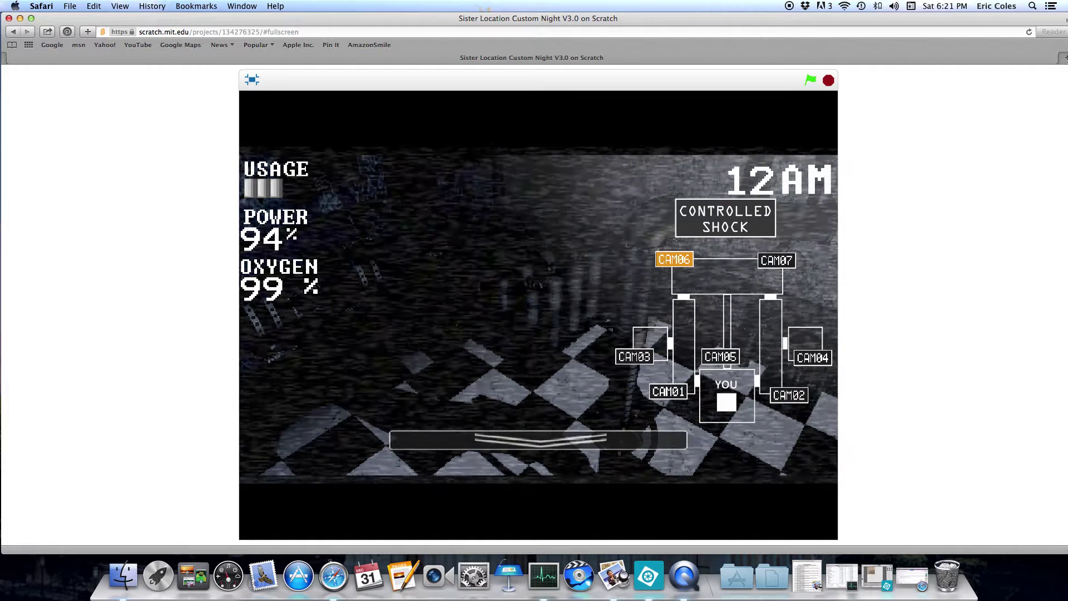
key(space)
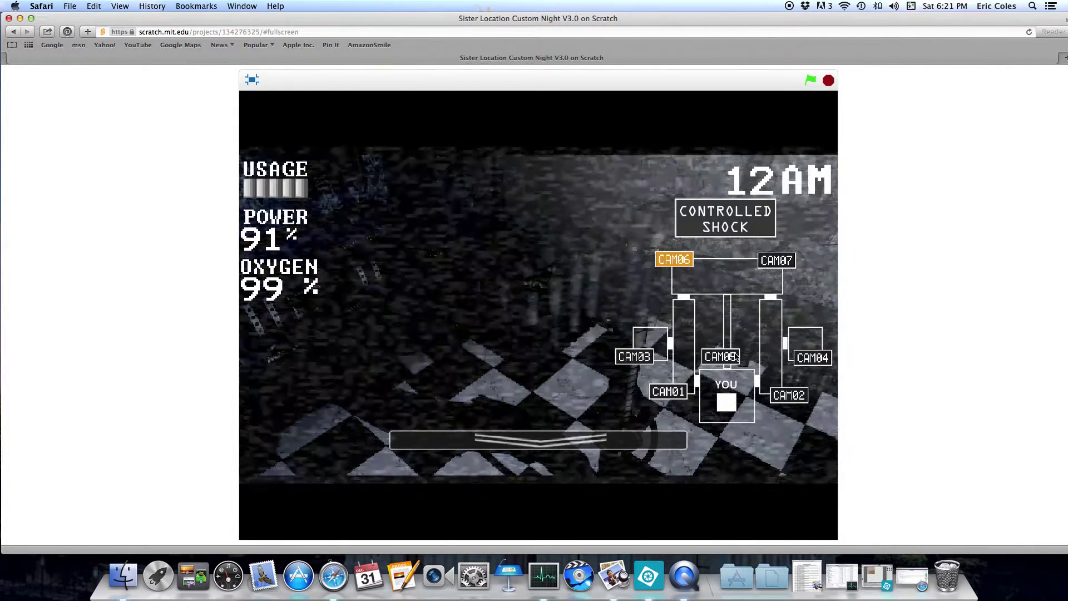
click(720, 357)
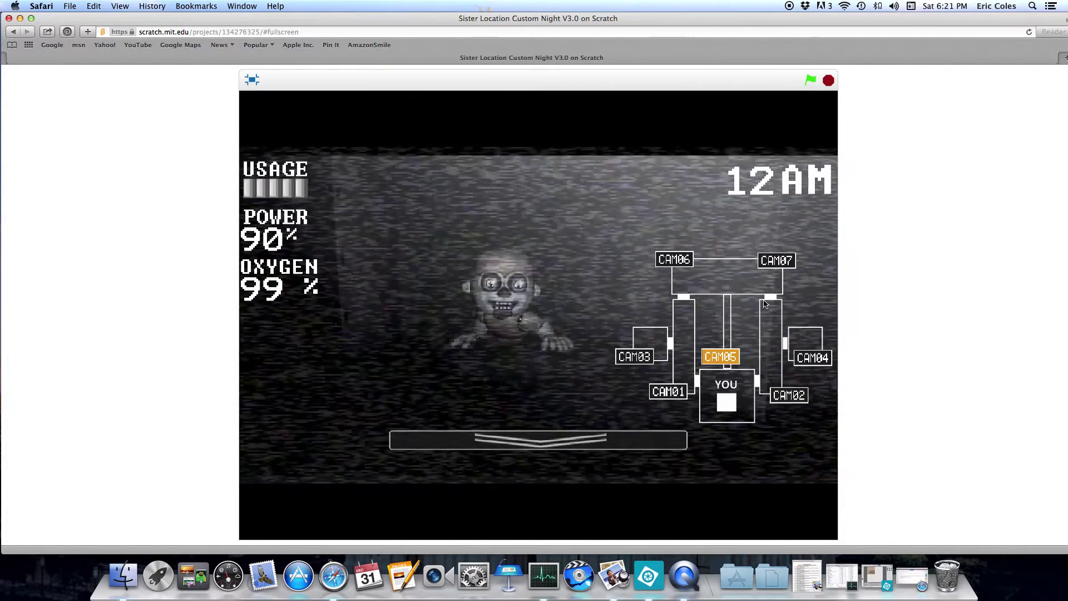
- View Funtime Foxy on CAM07, briefly check the office, then return to CAM06
click(775, 262)
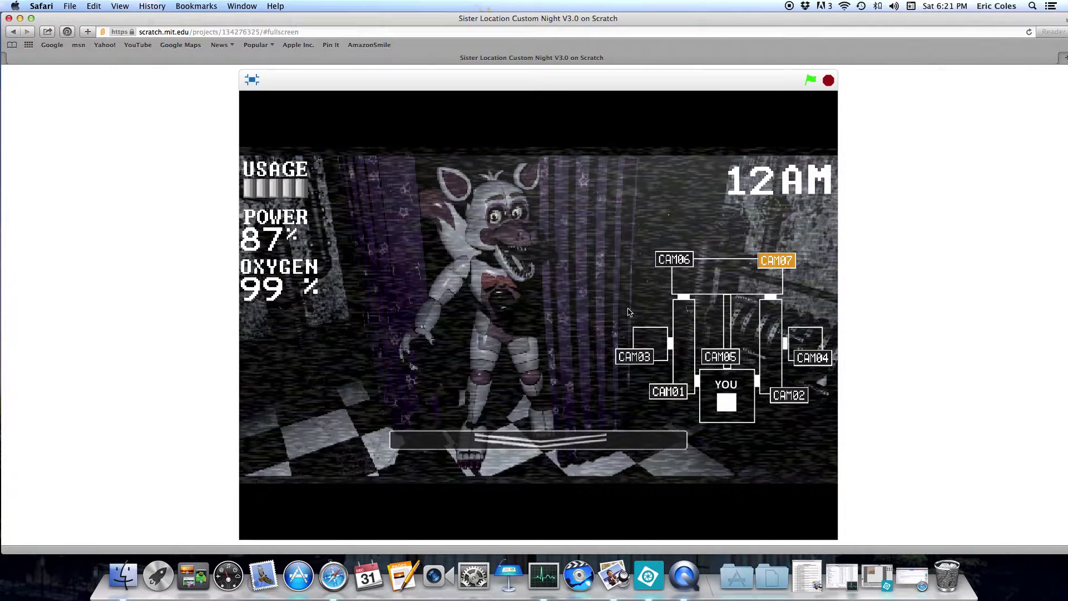
key(space)
key(space)
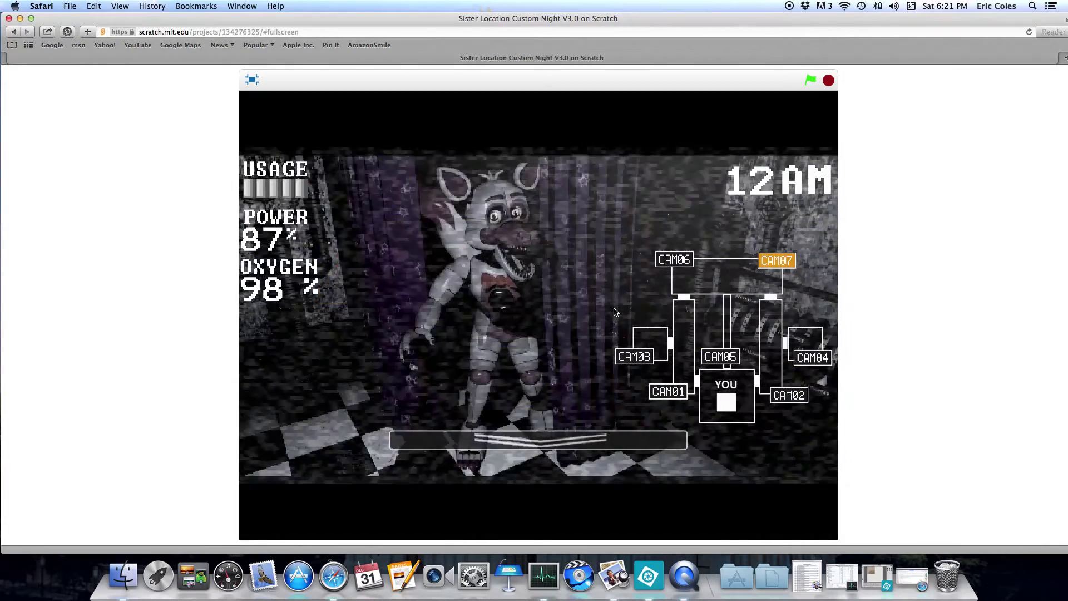
key(space)
key(space)
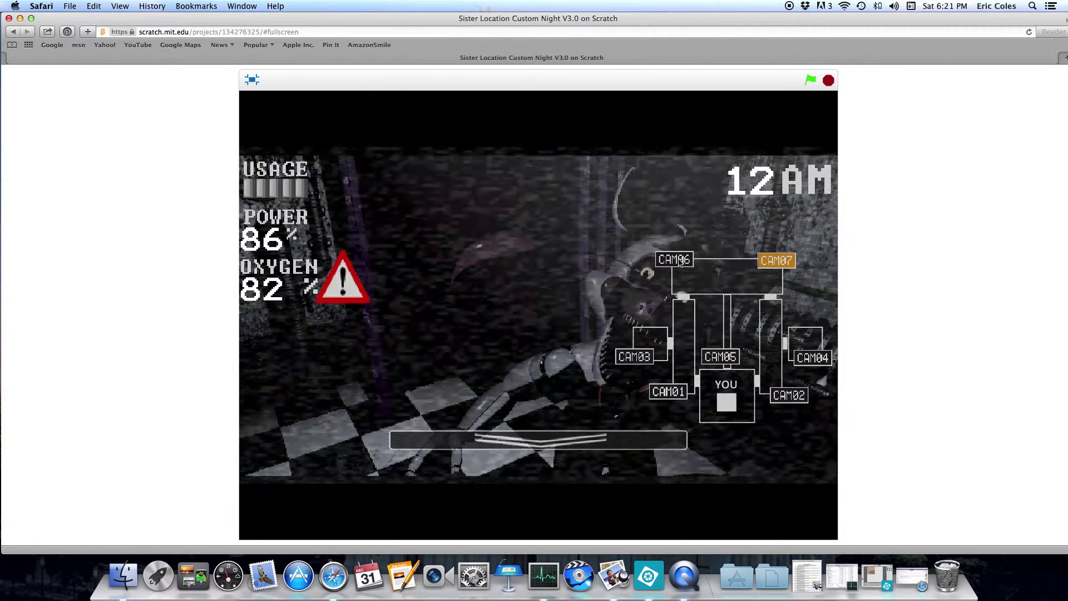
click(679, 261)
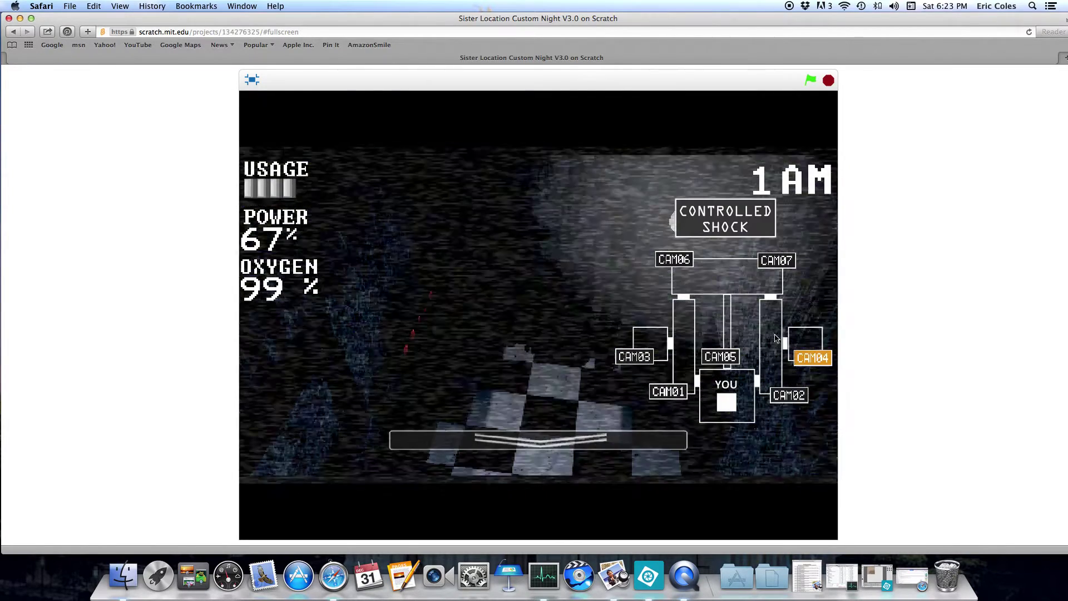
- Check CAM06 and CAM07, toggle the monitor to see the office, then check CAM05 and CAM06
click(675, 260)
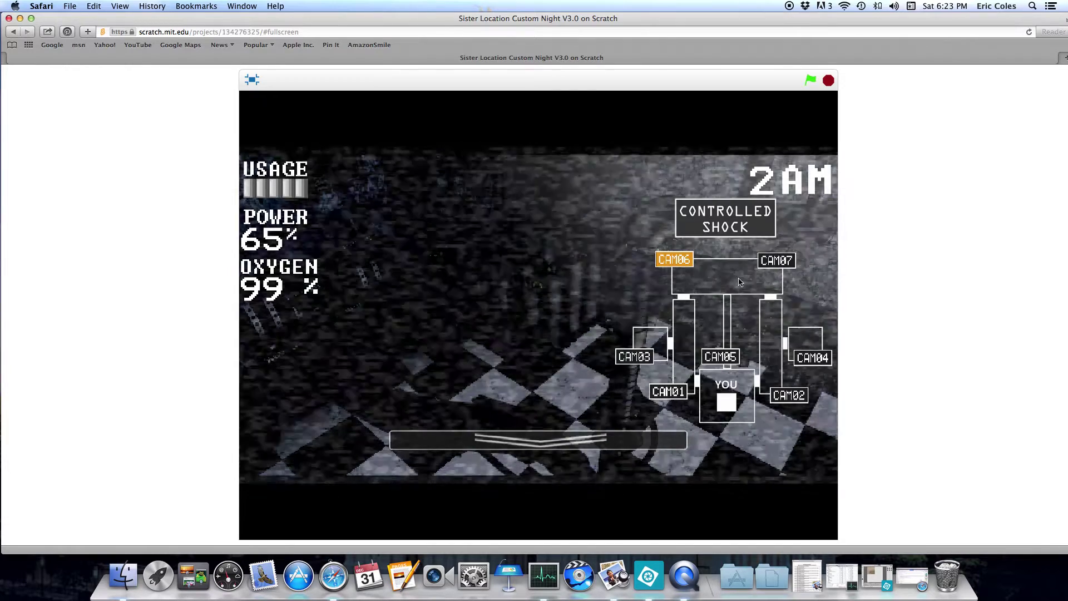
click(776, 260)
click(675, 260)
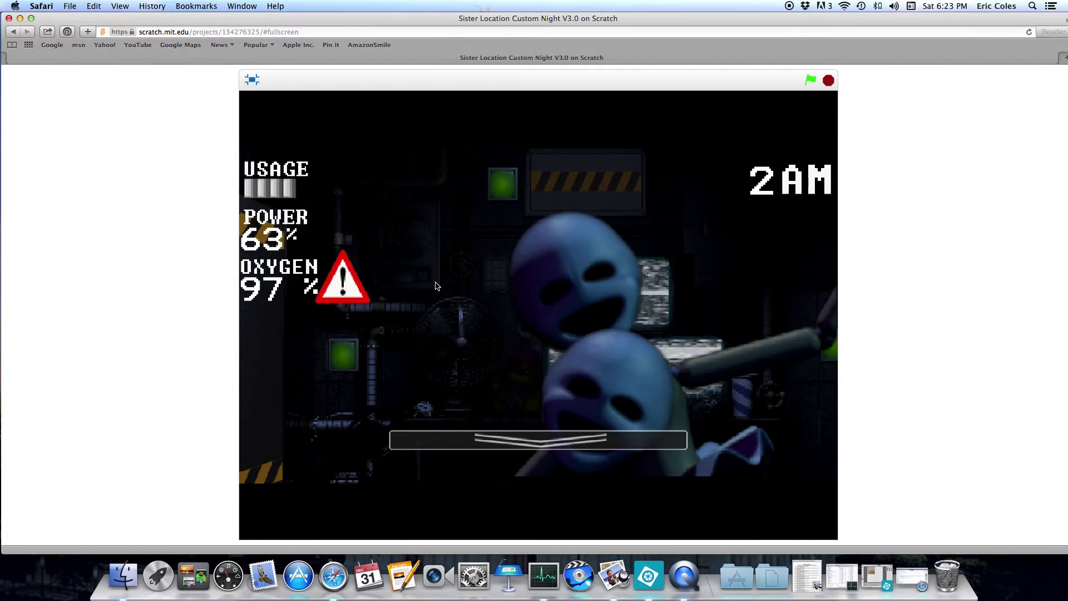
key(space)
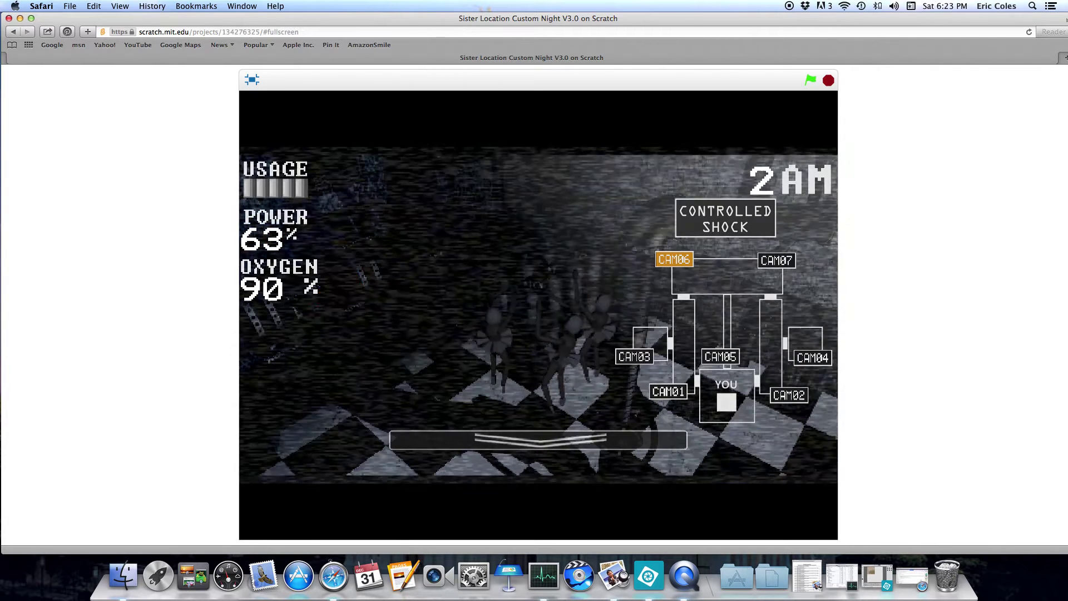
key(space)
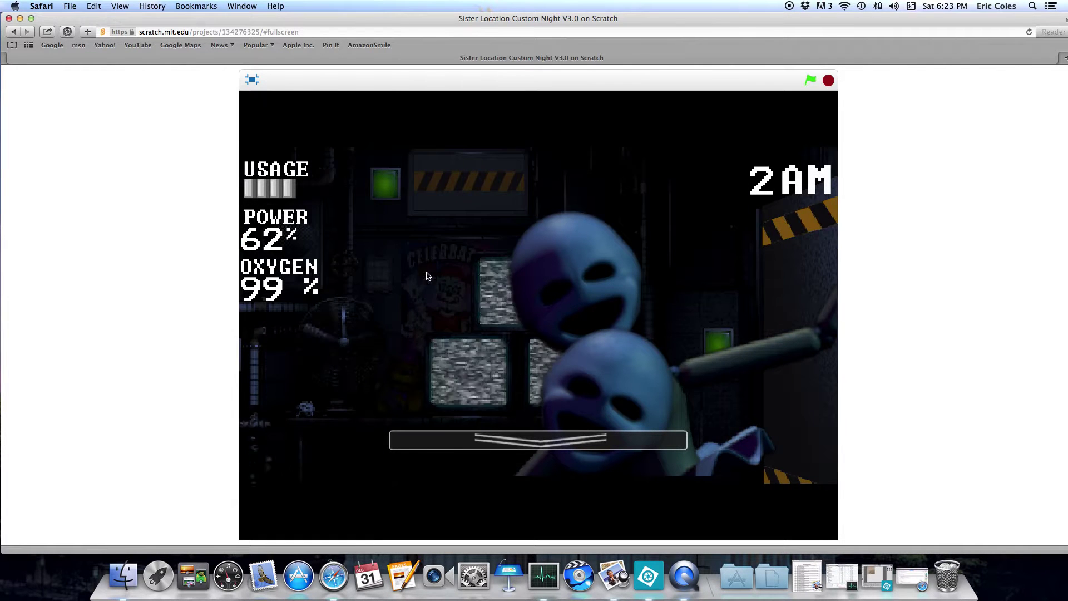
key(space)
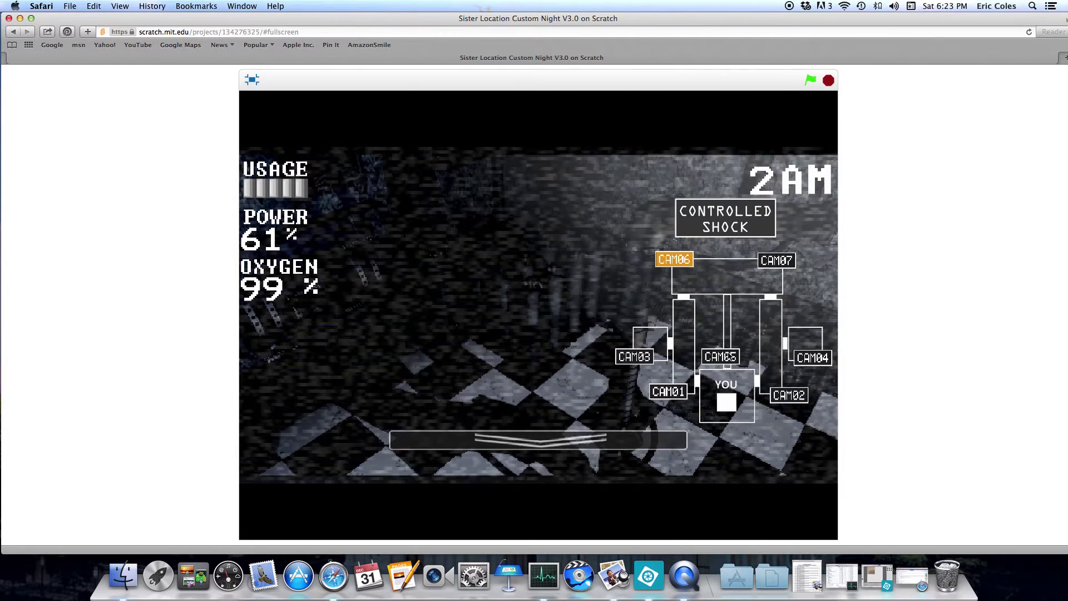
click(720, 356)
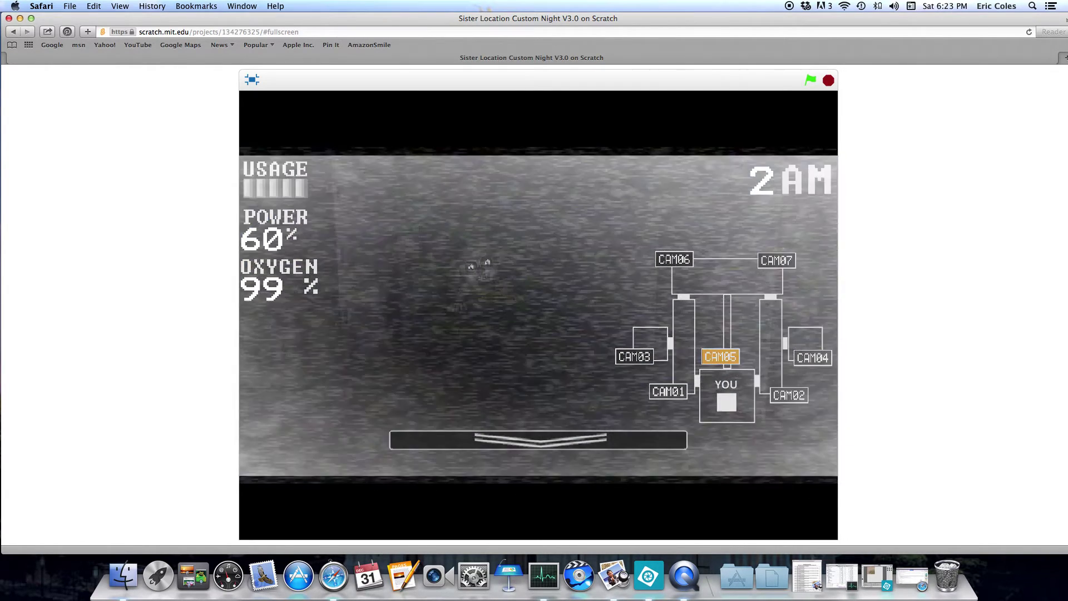
click(676, 262)
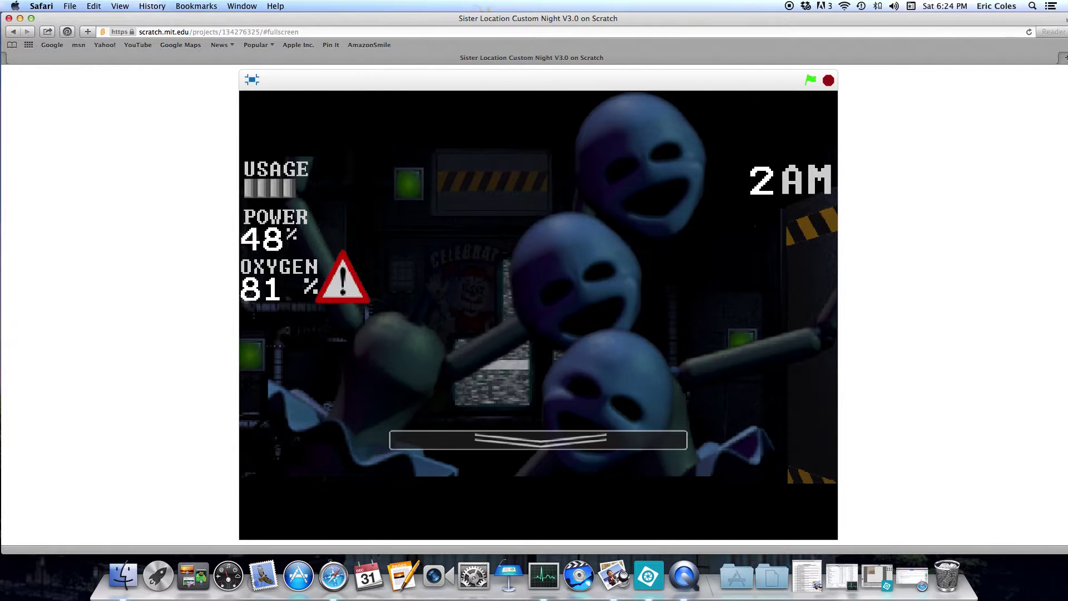
- Toggle the monitor, glance at CAM07 and CAM06, then lower it to check the office
key(space)
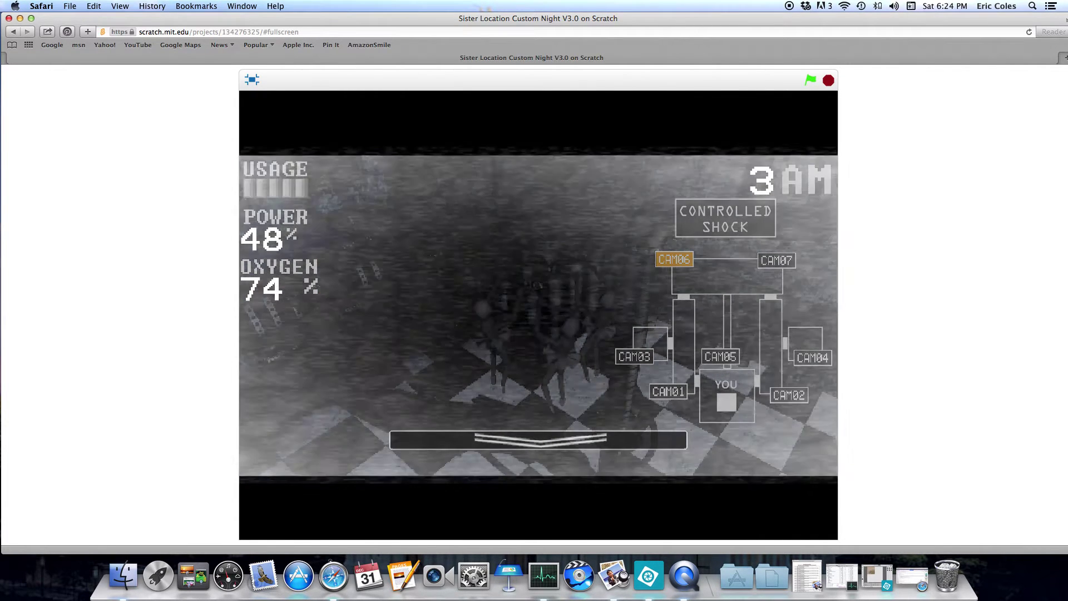
key(space)
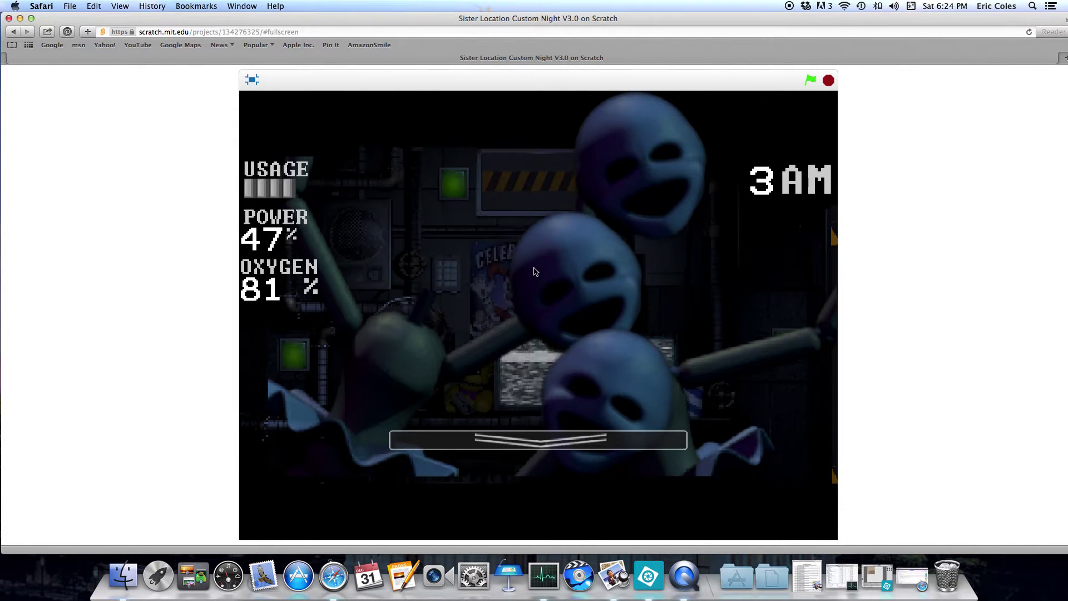
key(space)
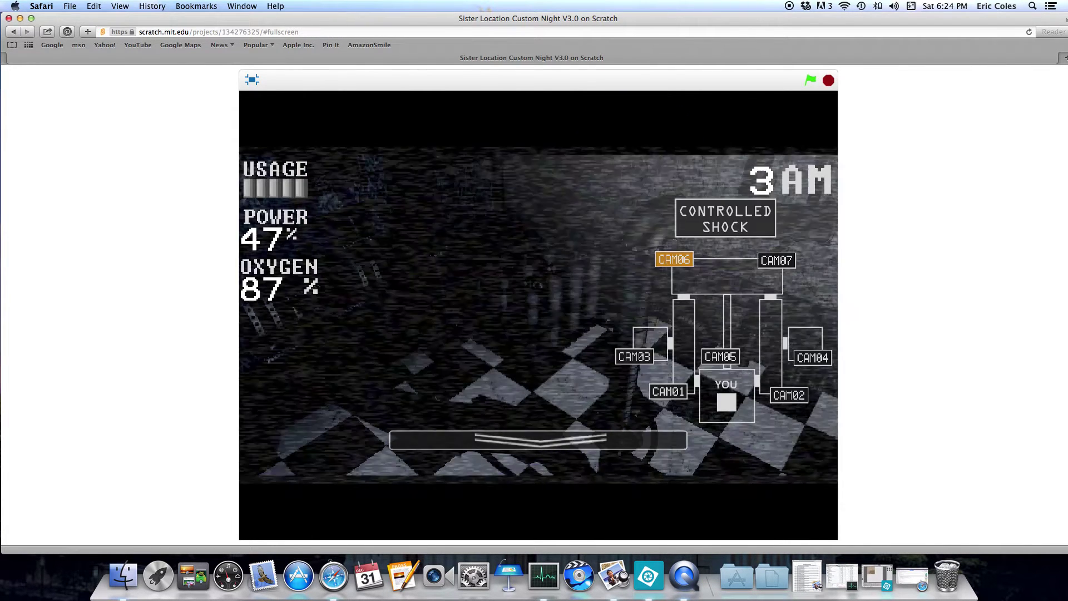
click(776, 260)
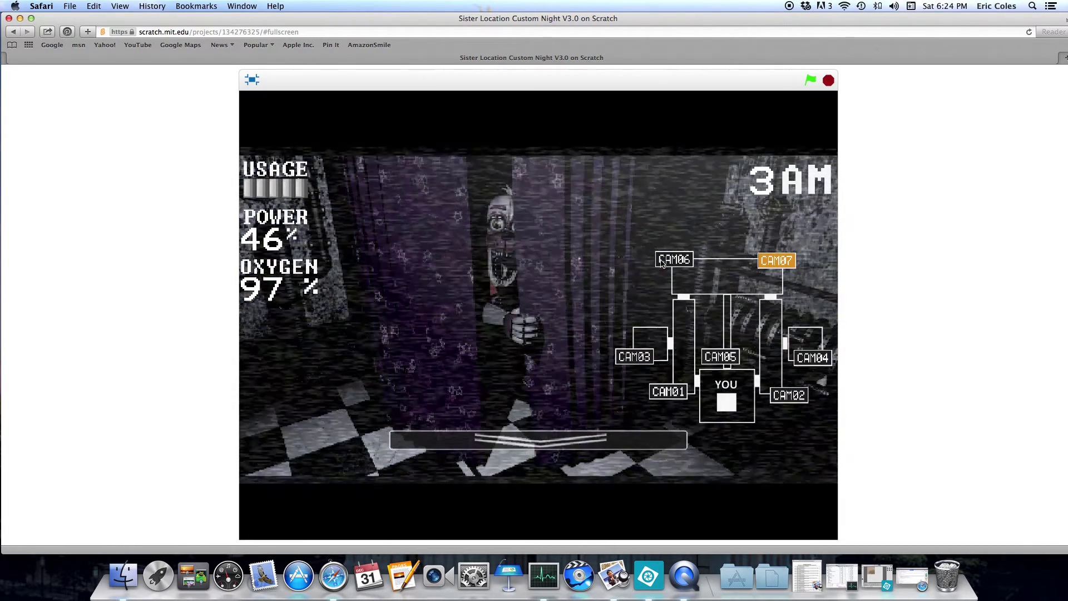
click(670, 261)
key(space)
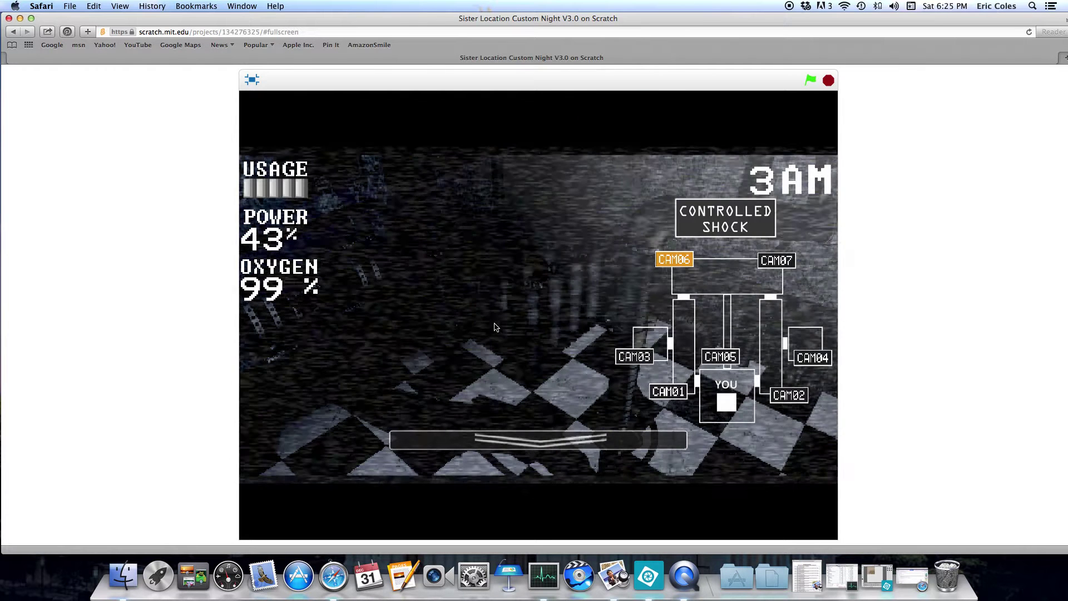
- Flip the monitor down and up again, checking CAM07 before settling on CAM06
key(space)
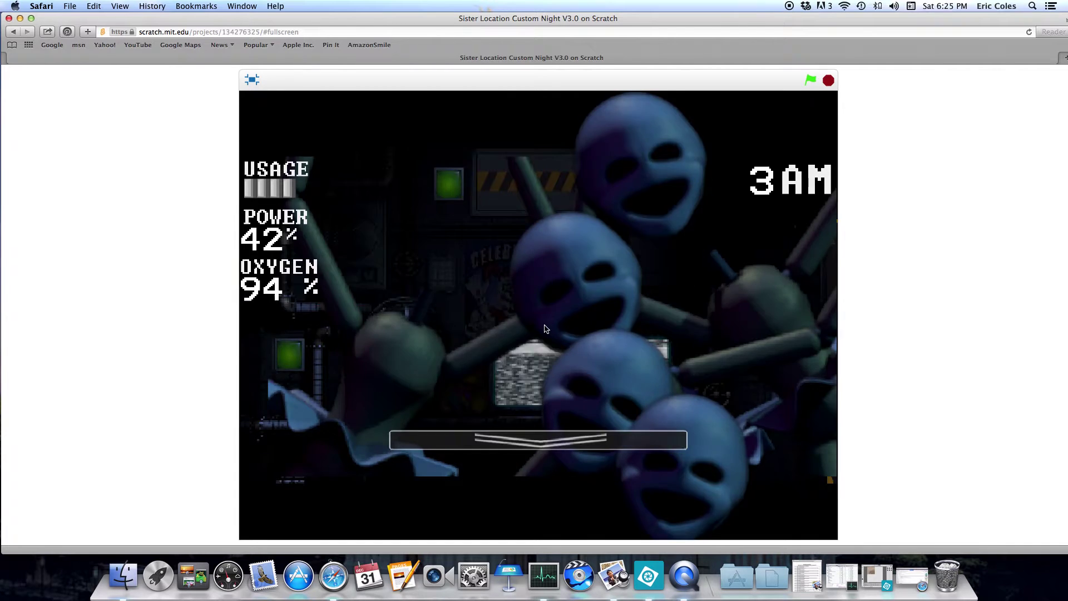
key(space)
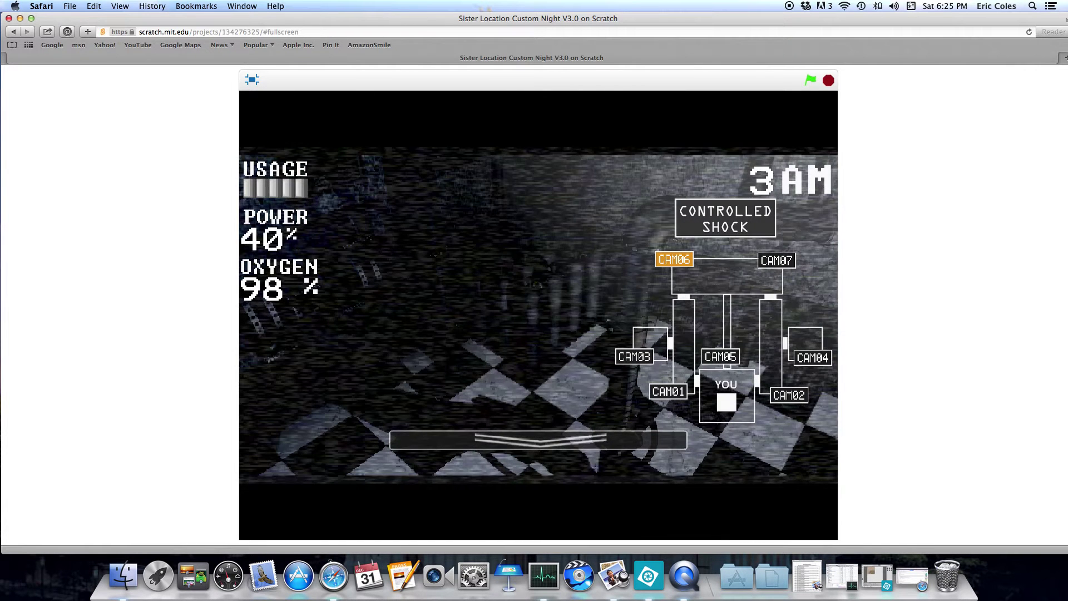
key(space)
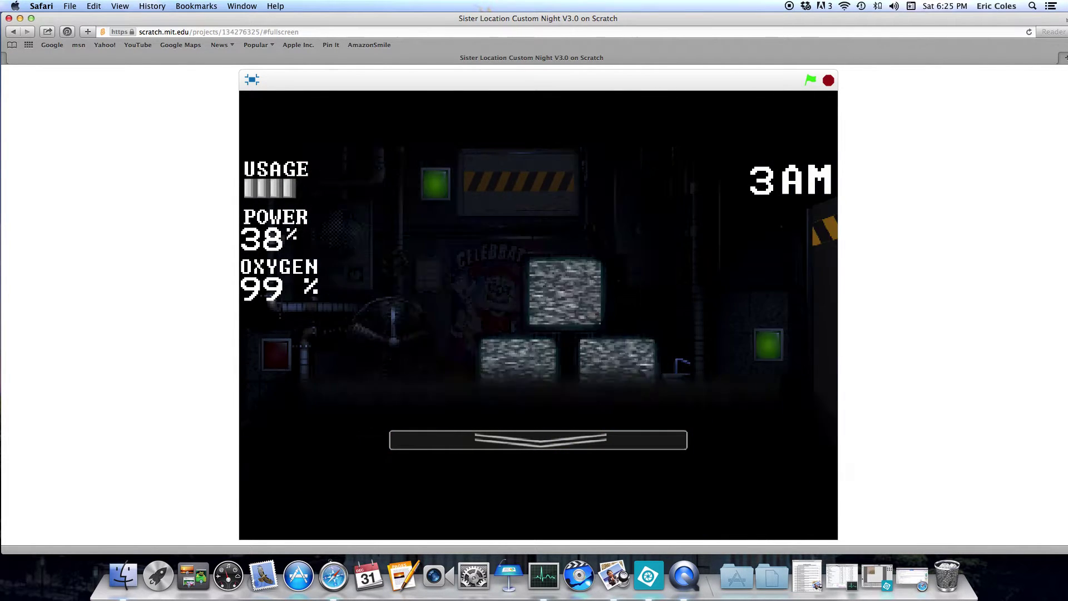
key(space)
click(762, 266)
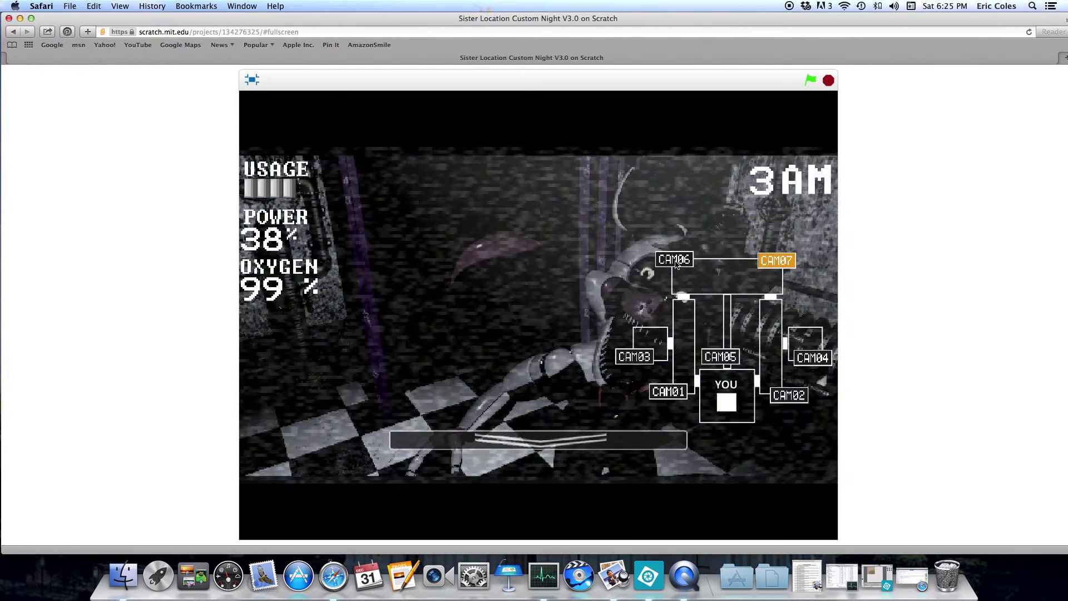
click(674, 260)
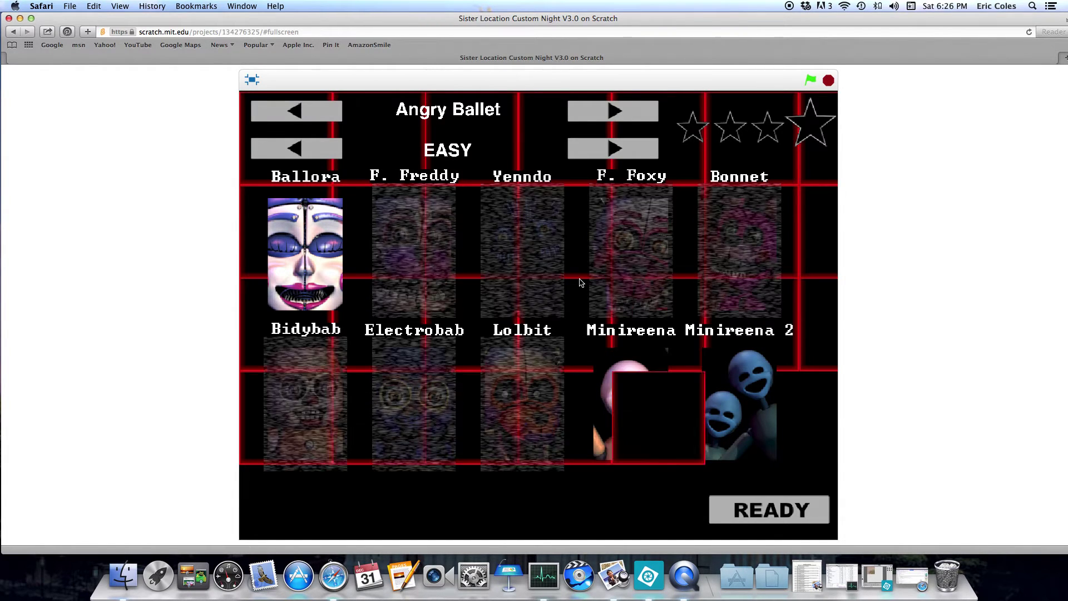
- Advance presets past Freddy and Co., Funtime Frenzy, Dolls, Attack! and Girls' Night to Weirdos, then start
click(609, 115)
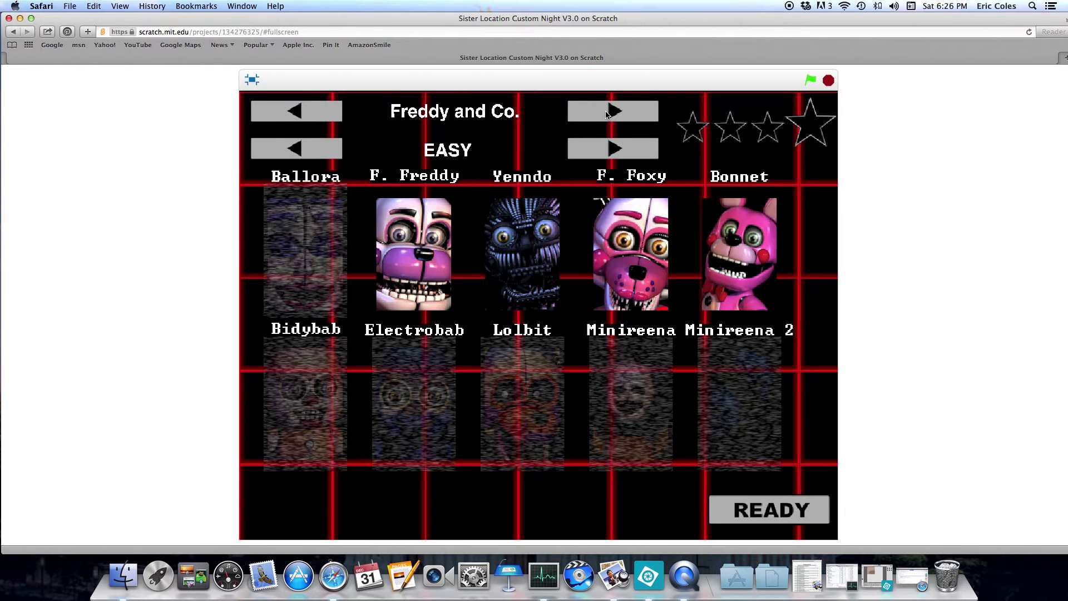
click(609, 115)
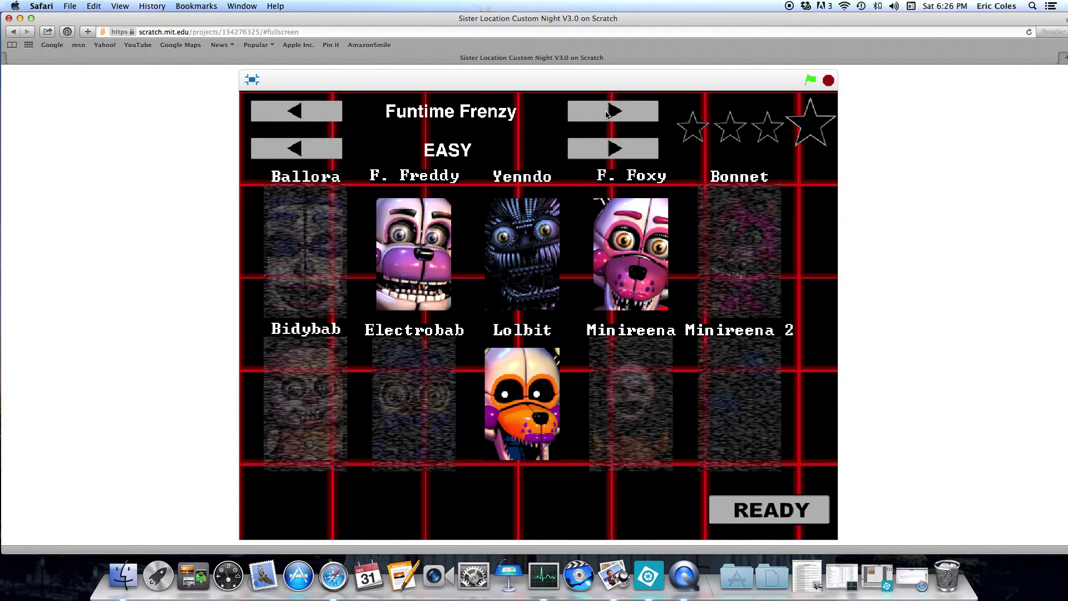
click(609, 115)
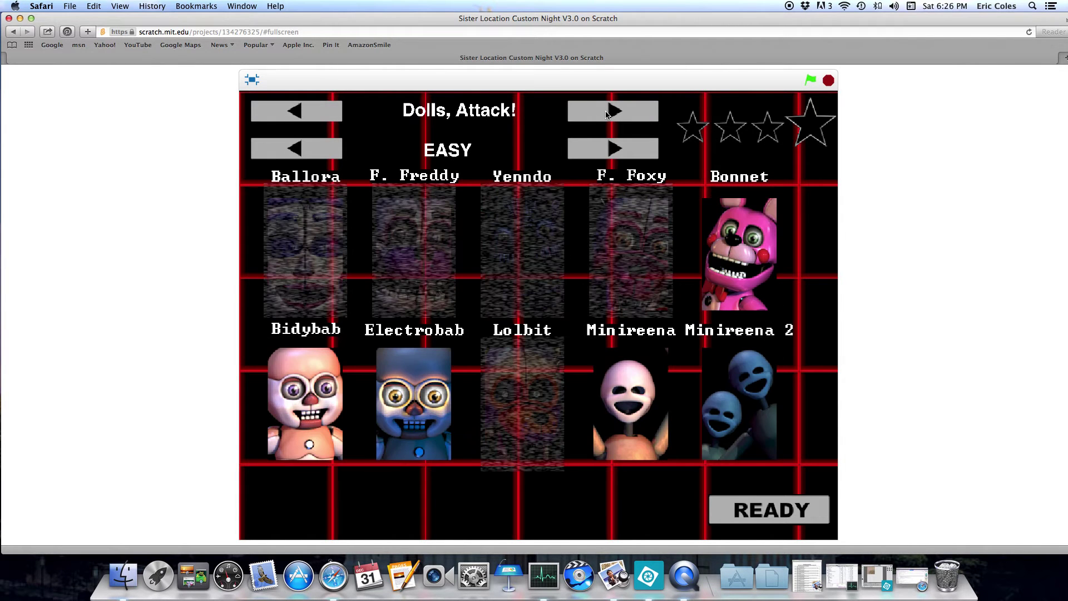
click(609, 115)
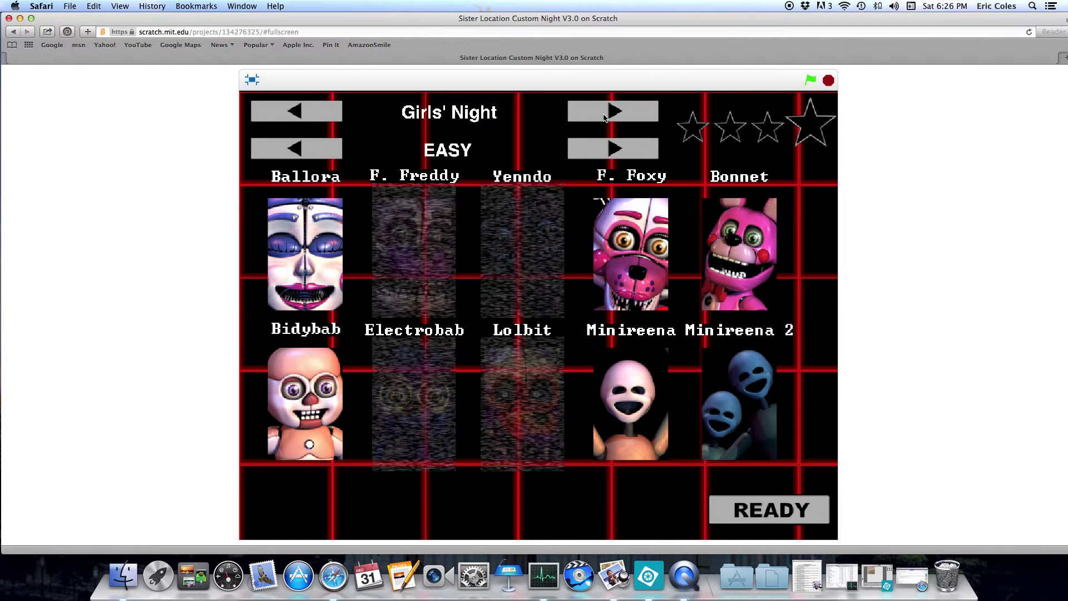
click(606, 117)
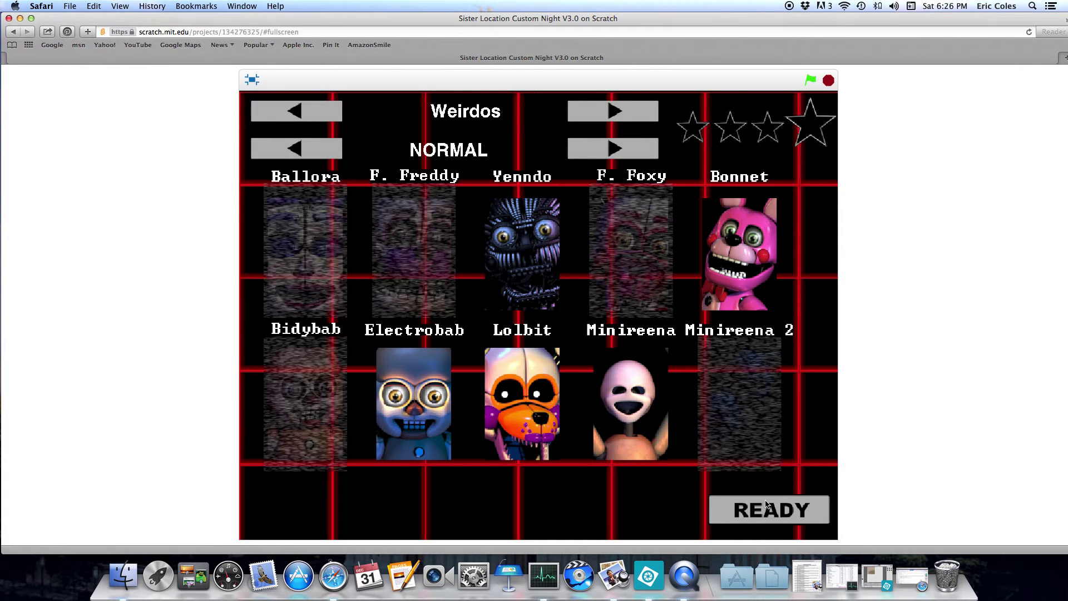
click(768, 513)
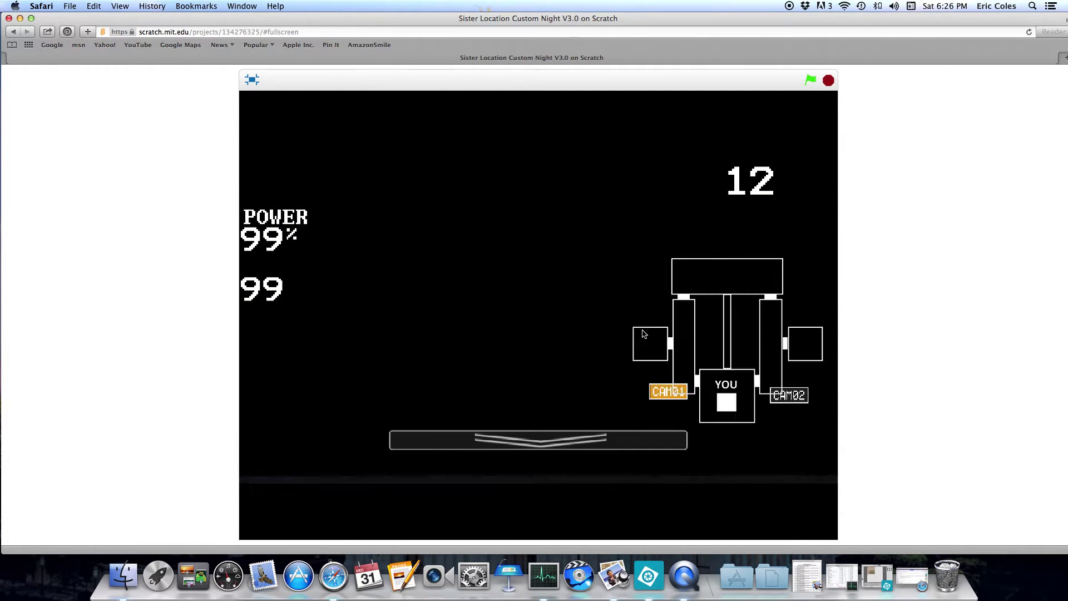
- Exit the running Weirdos night back to custom night selection
click(808, 80)
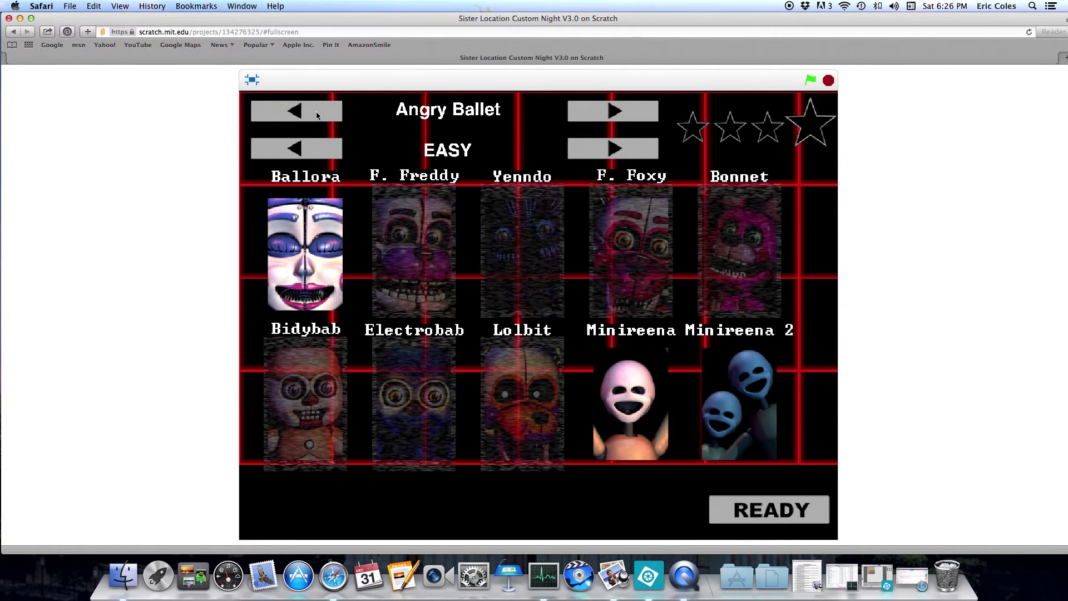
- Step back past Golden Freddy, Cupcake Challenge, Bottom Shelf and Top Shelf to Weirdos, set NORMAL, start
click(317, 115)
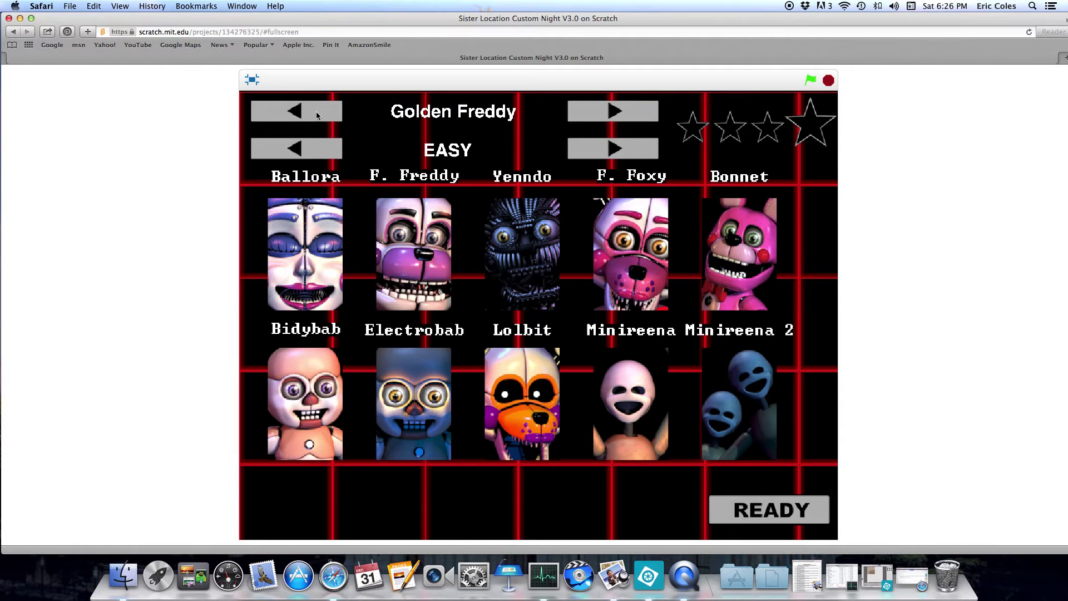
click(317, 115)
click(318, 115)
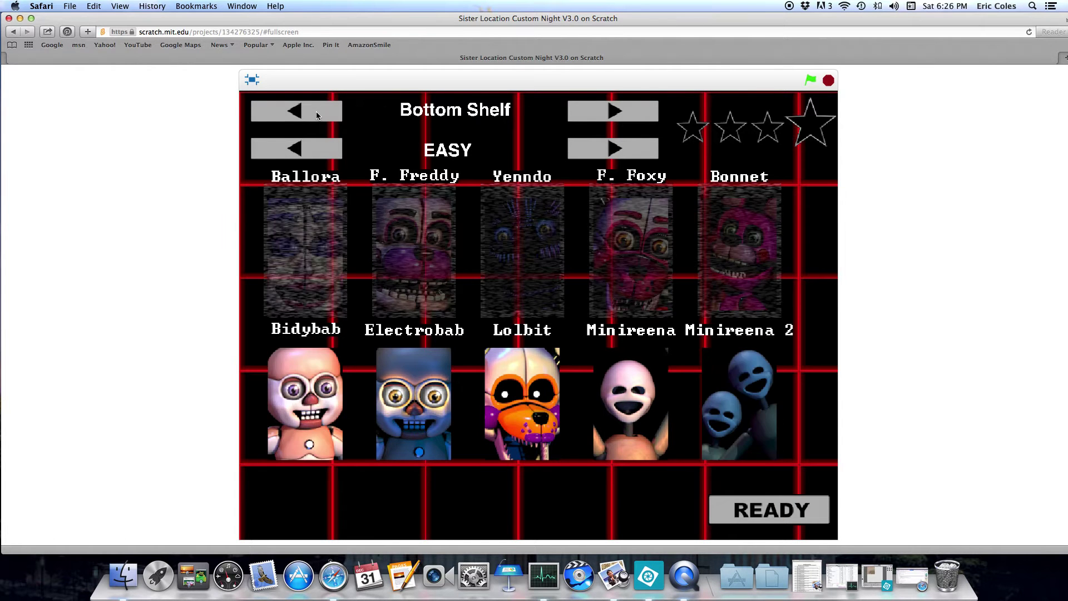
click(317, 115)
click(317, 115)
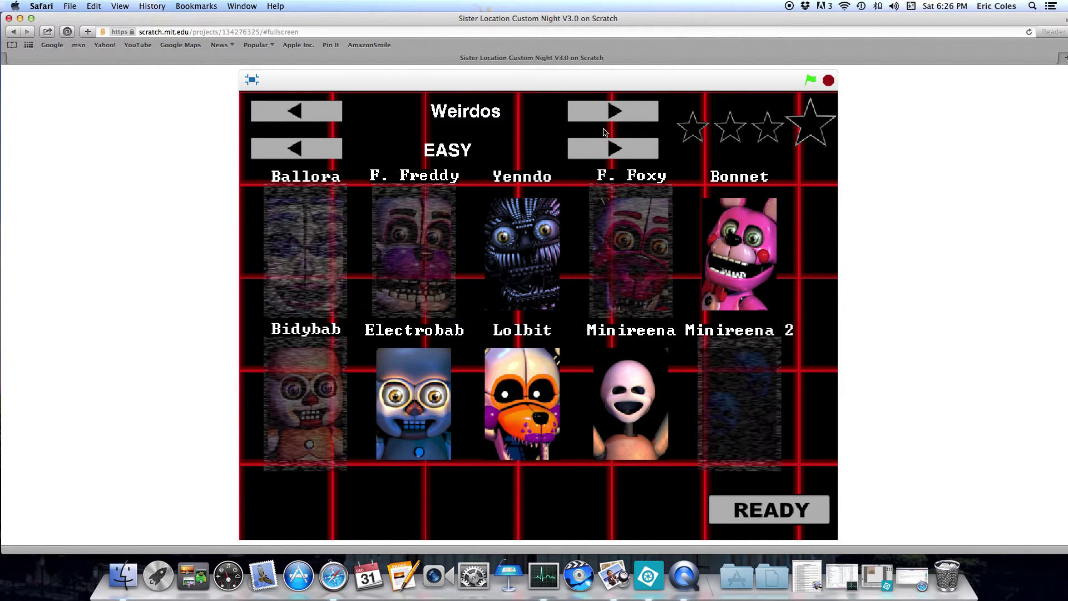
click(614, 149)
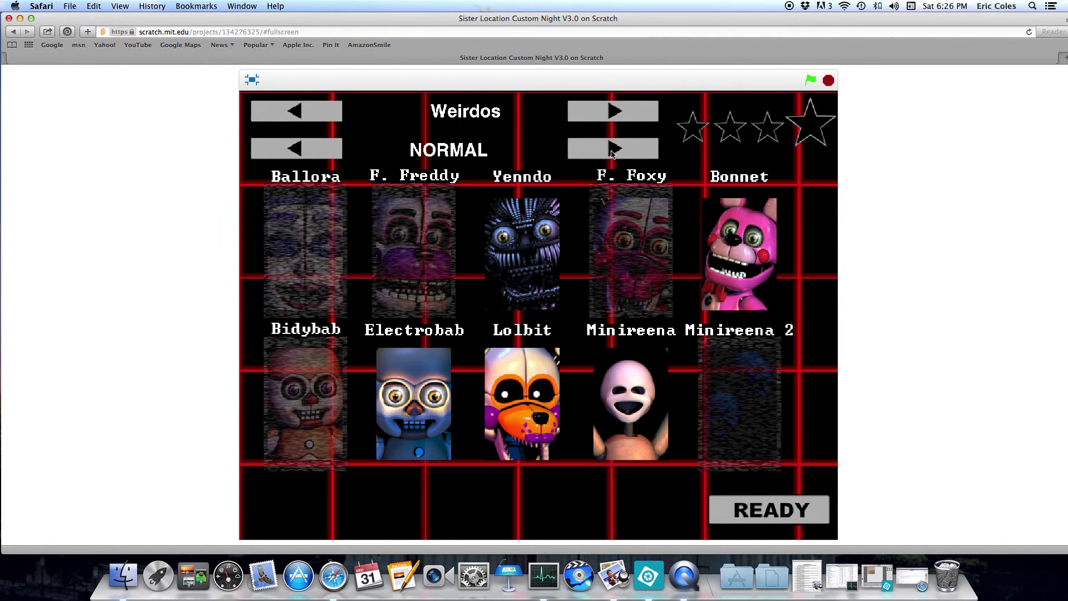
click(778, 515)
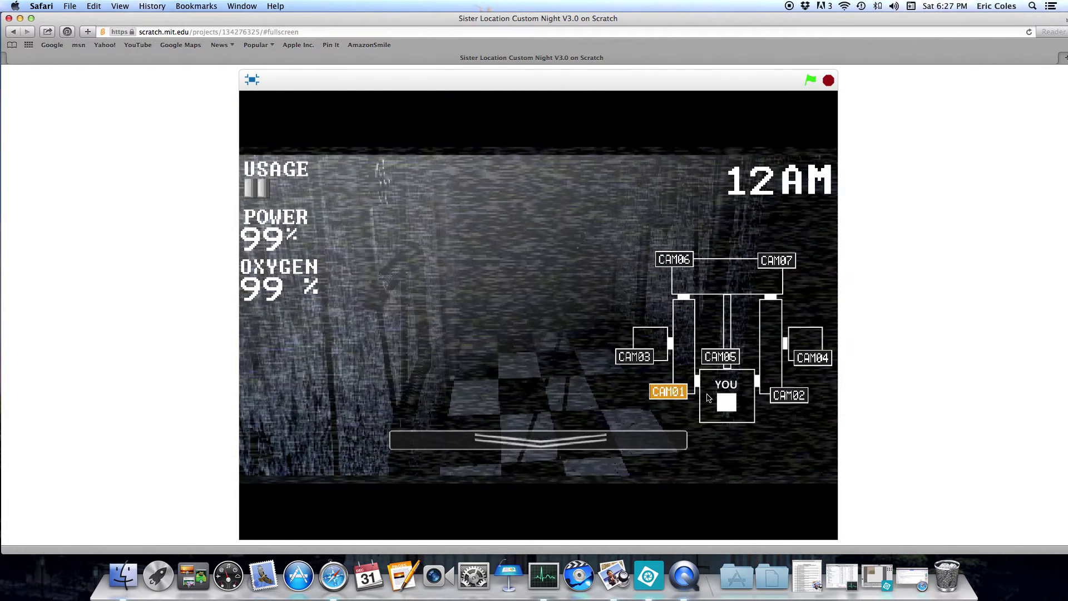
- Check the CAM05 and CAM06 feeds, later returning the monitor to CAM06
click(713, 356)
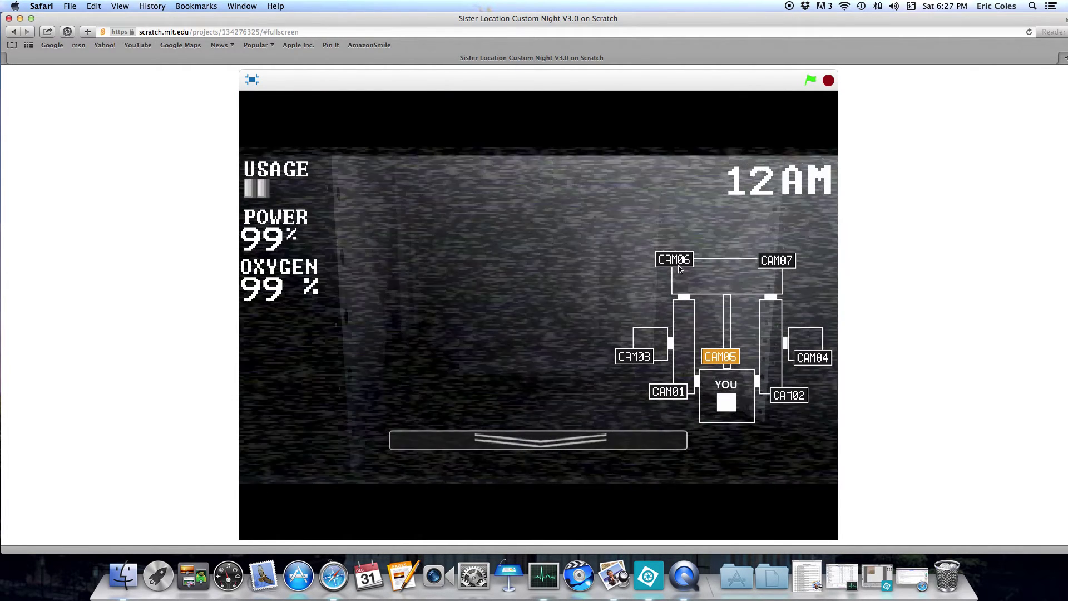
click(673, 260)
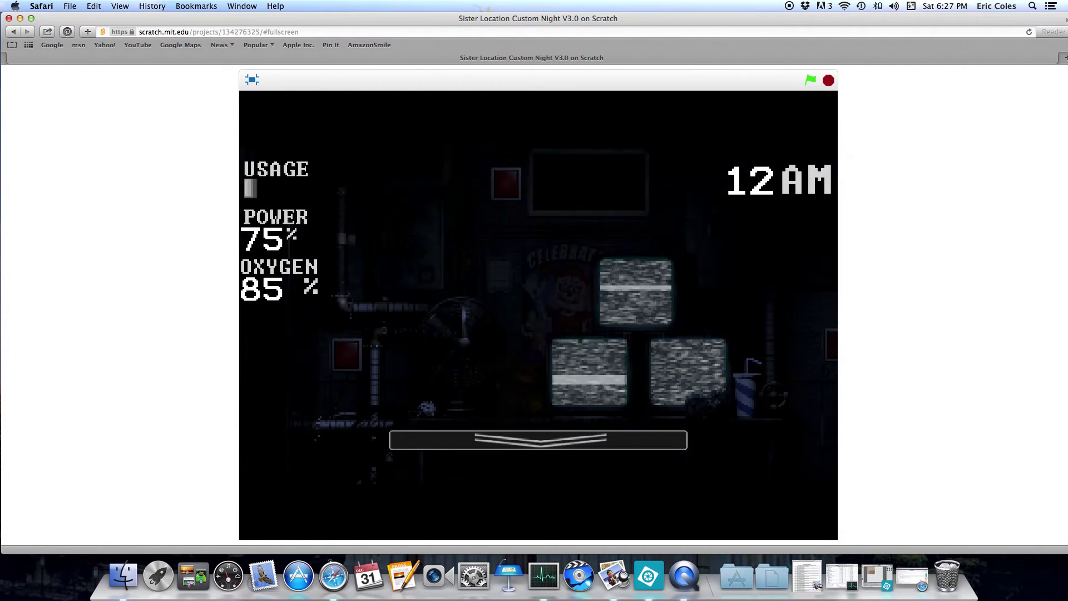
click(659, 262)
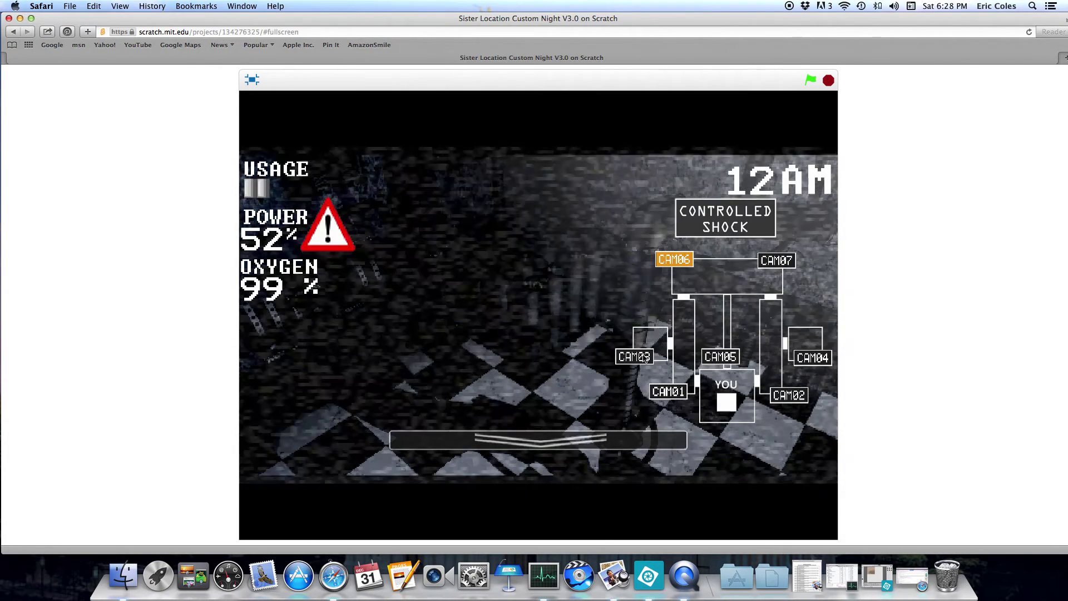
- Cycle the monitor through the CAM03 and CAM04 feeds, then back to CAM06
click(646, 357)
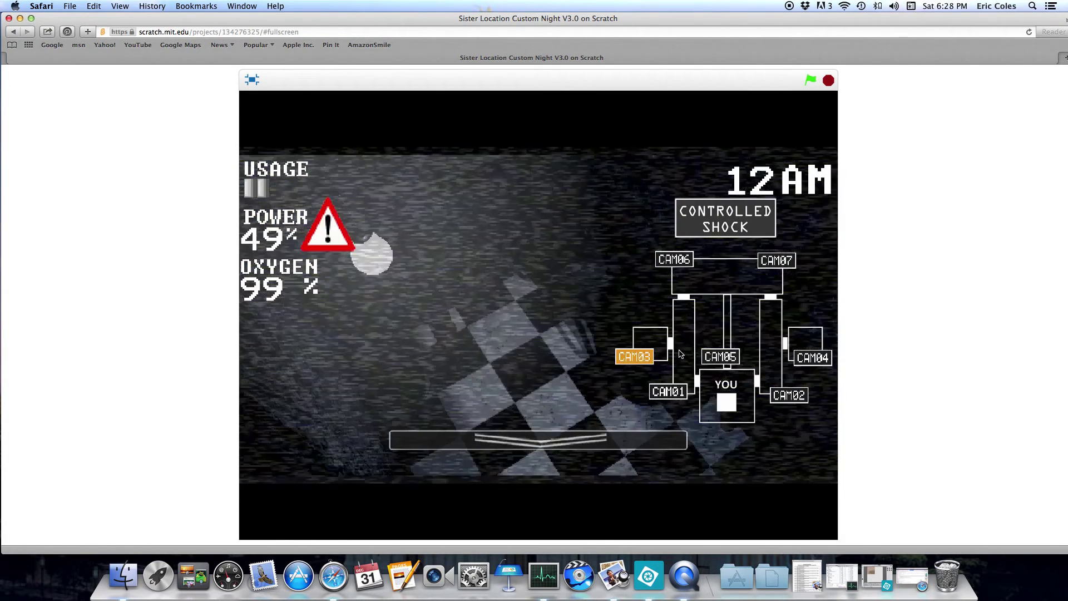
click(810, 360)
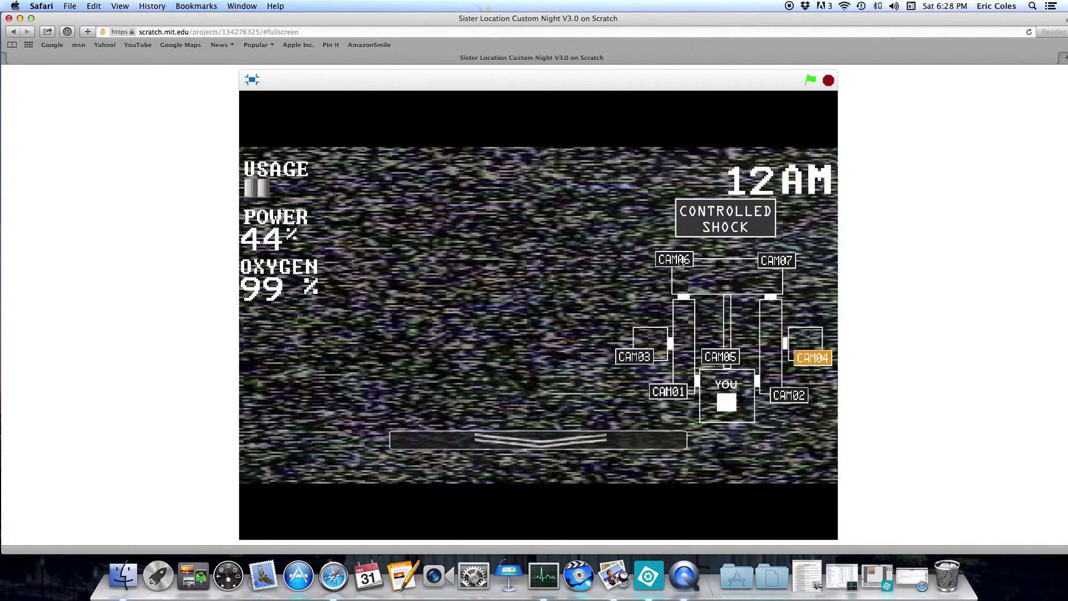
click(678, 261)
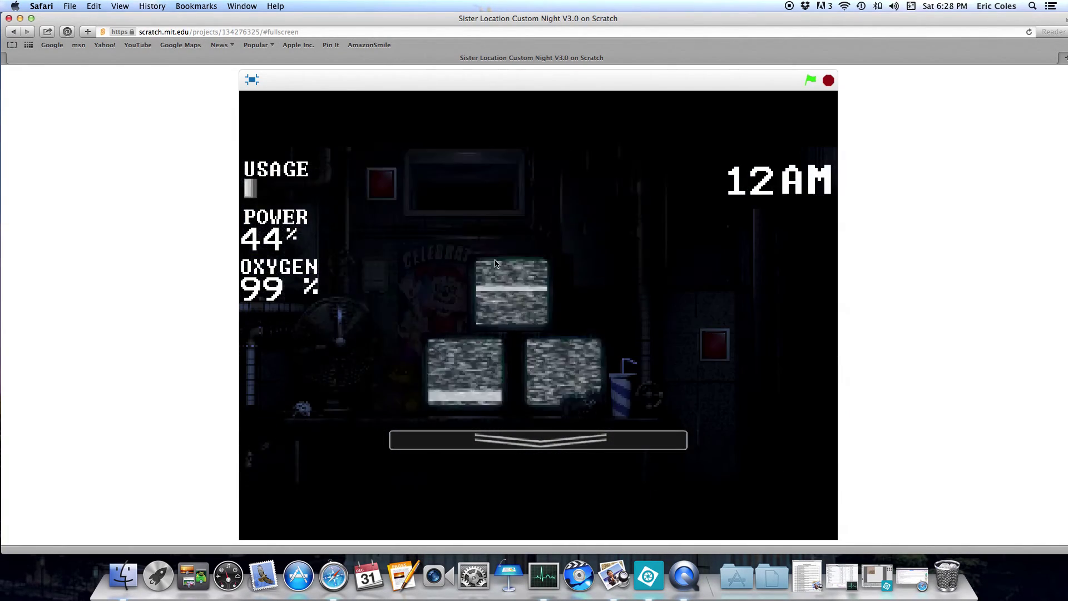